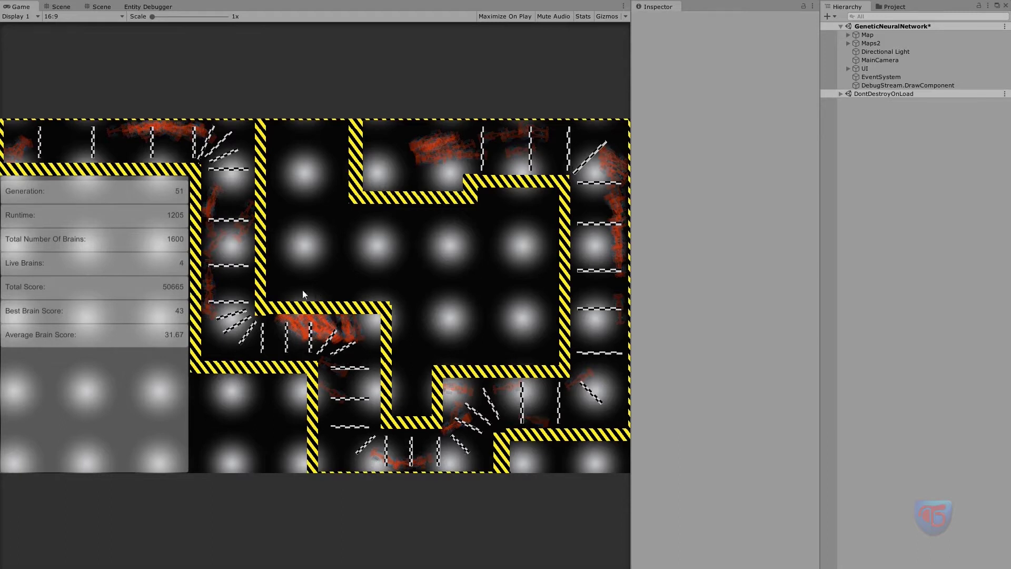
pyautogui.click(60, 7)
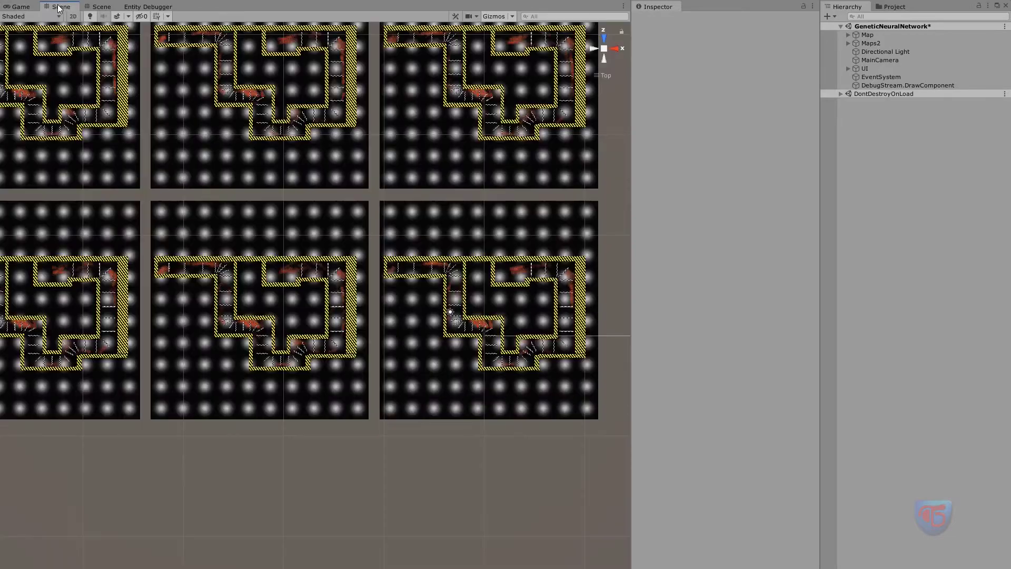
pyautogui.moveTo(257, 142); pyautogui.dragTo(304, 224, button='middle')
pyautogui.scroll(-5, 430, 279)
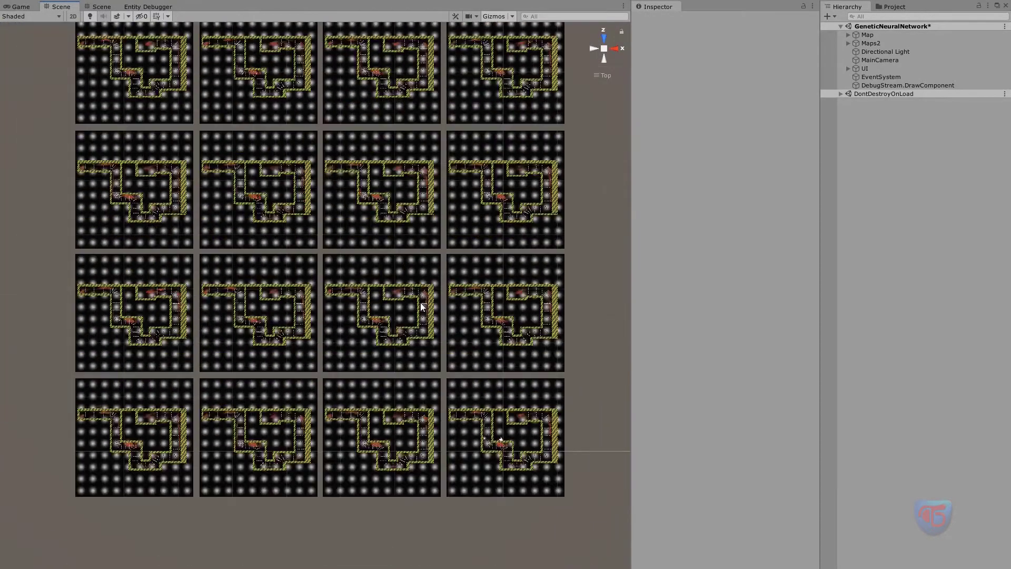
pyautogui.scroll(-1, 431, 279)
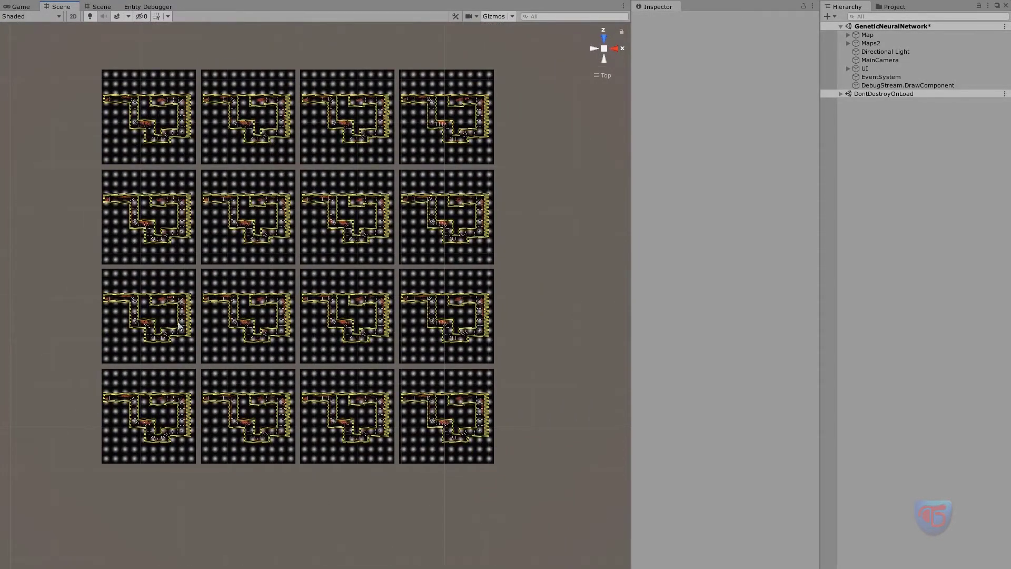
pyautogui.scroll(4, 459, 387)
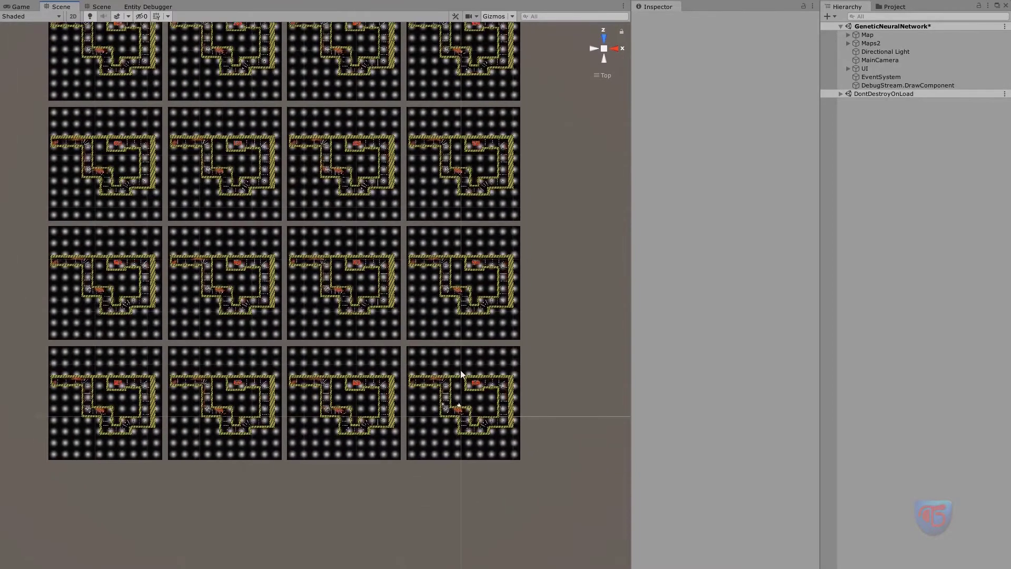
pyautogui.scroll(5, 106, 126)
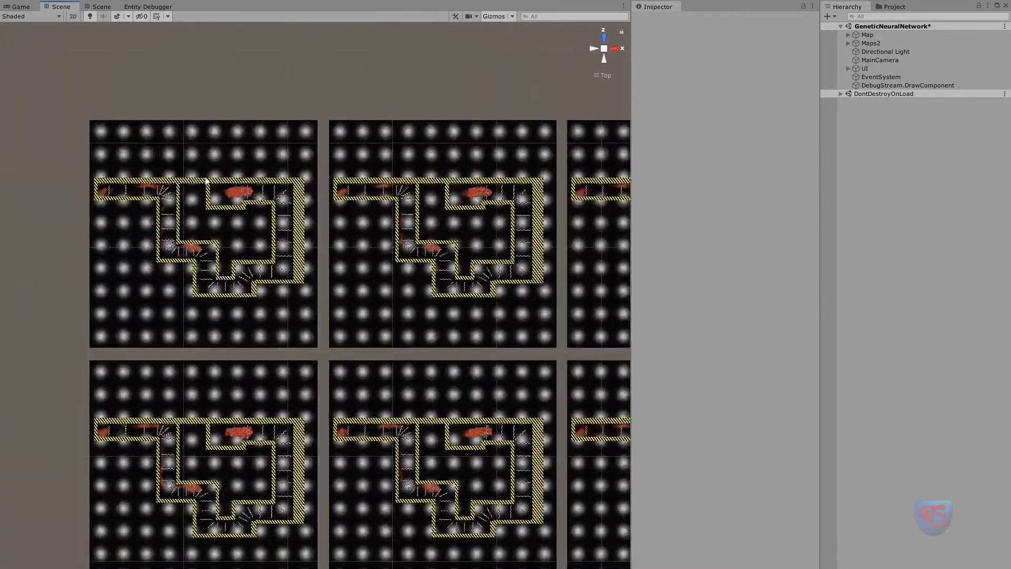
pyautogui.scroll(1, 206, 181)
pyautogui.moveTo(179, 283); pyautogui.dragTo(268, 269, button='middle')
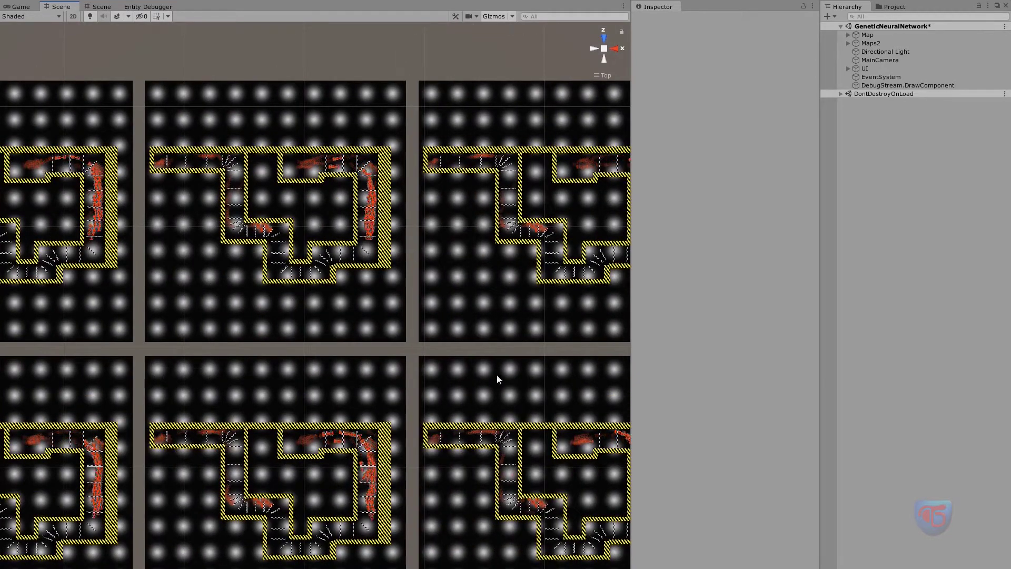
pyautogui.moveTo(498, 377); pyautogui.dragTo(451, 368, button='middle')
pyautogui.scroll(2, 234, 359)
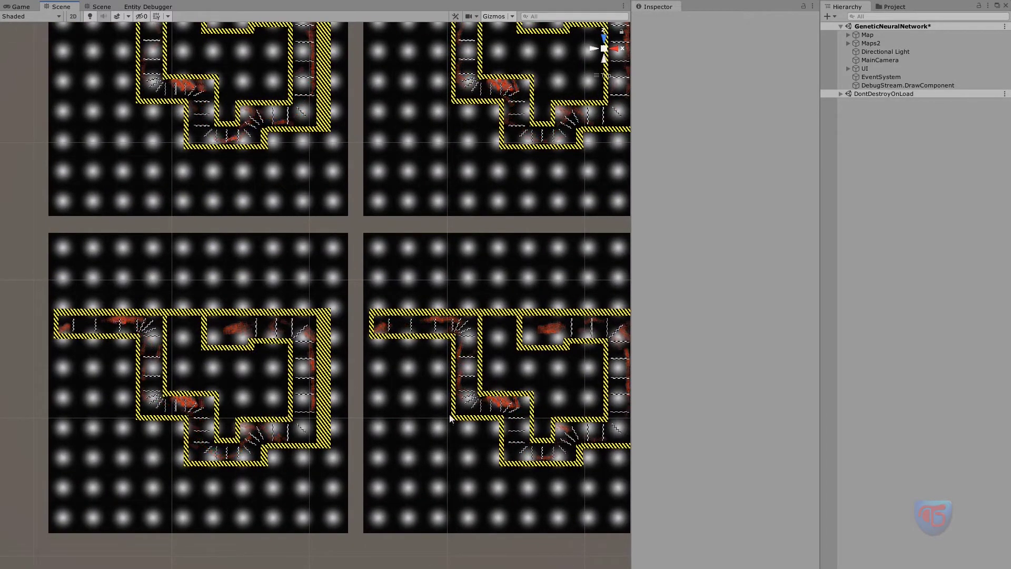
pyautogui.press('Left')
pyautogui.press('Up')
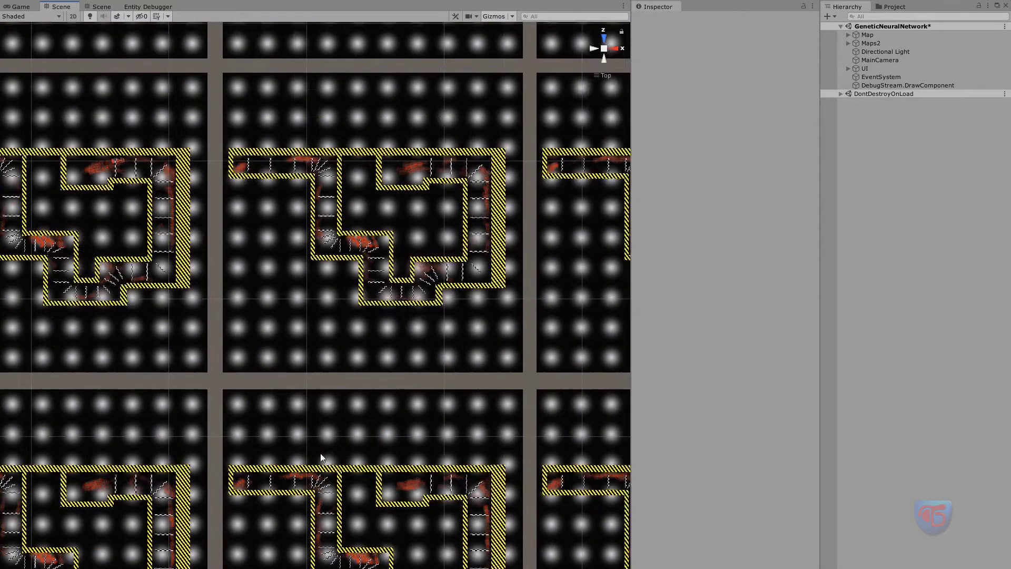
pyautogui.press('Down')
pyautogui.press('Right')
pyautogui.press('Left')
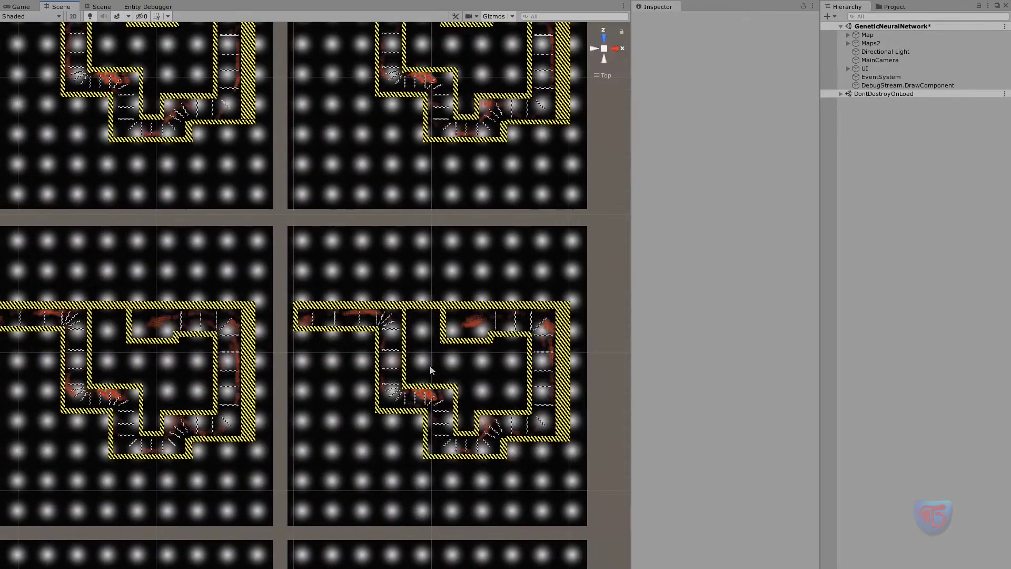
pyautogui.press('Up')
pyautogui.press('Right')
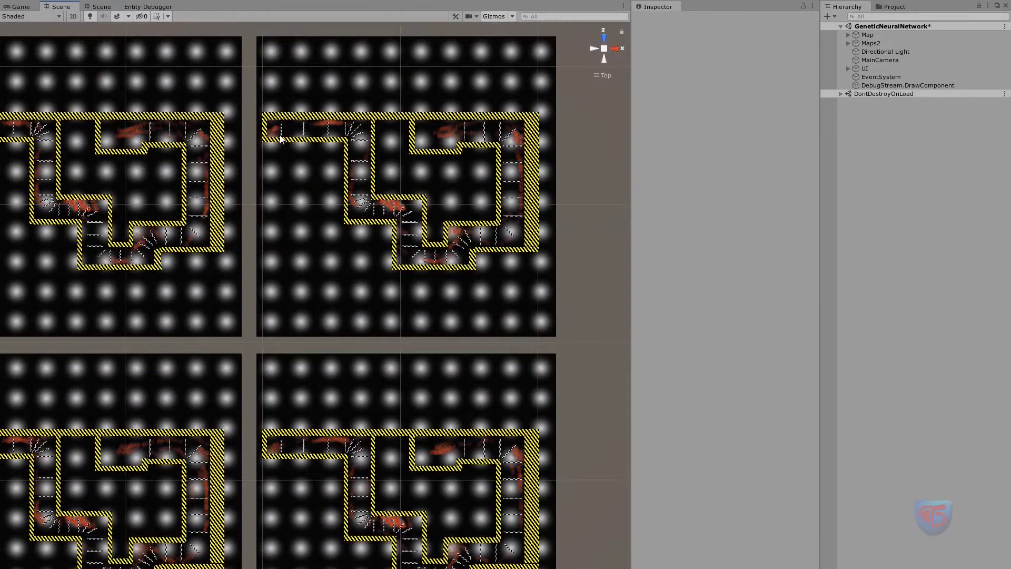
pyautogui.press('Up')
pyautogui.press('Left')
pyautogui.press('Down')
pyautogui.press('Right')
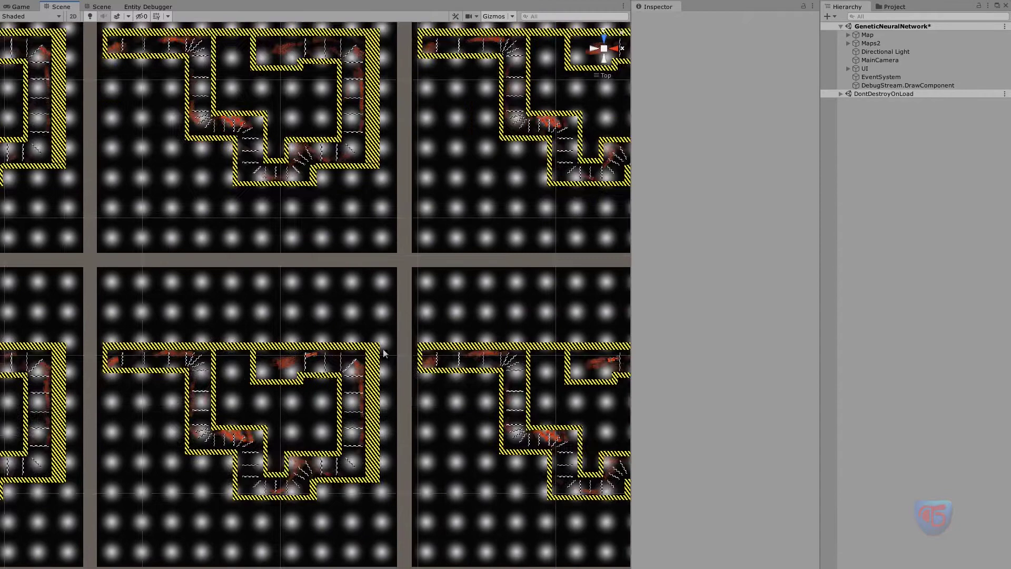
pyautogui.press('Down')
pyautogui.press('Right')
pyautogui.press('Up')
pyautogui.press('Right')
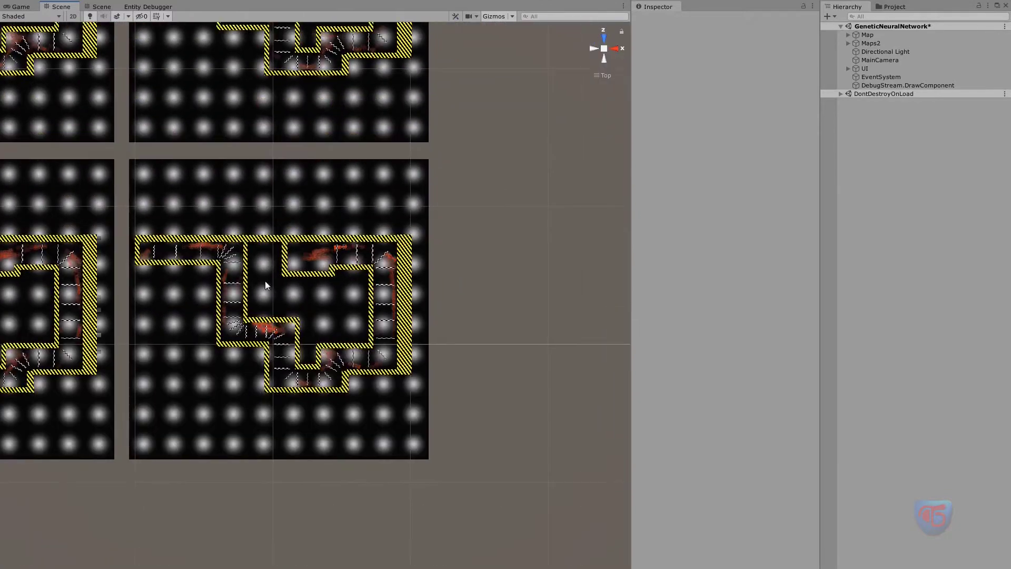
pyautogui.click(22, 6)
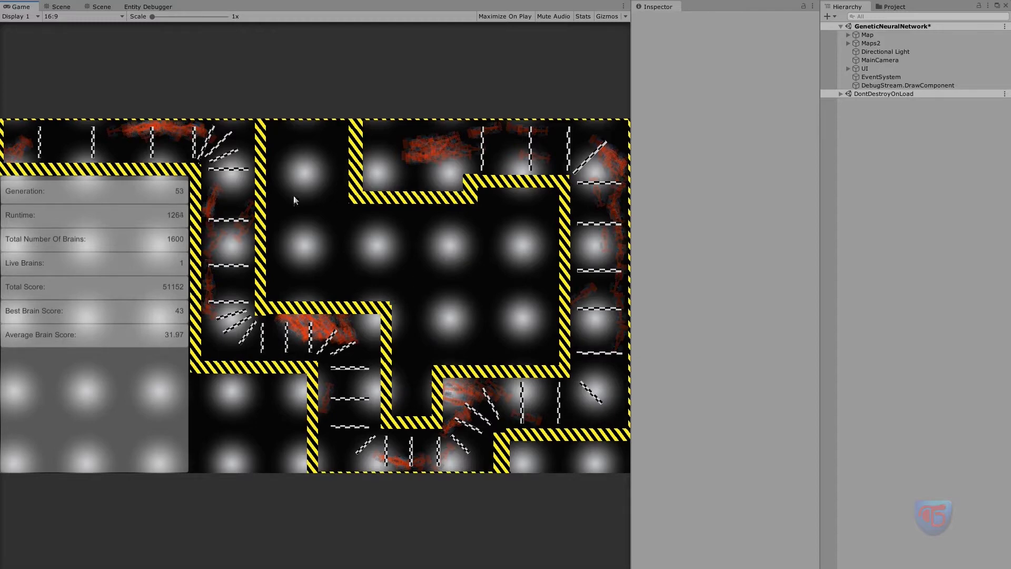
# Step: Orbit the perspective Scene view to see the mazes at an angle
pyautogui.click(103, 7)
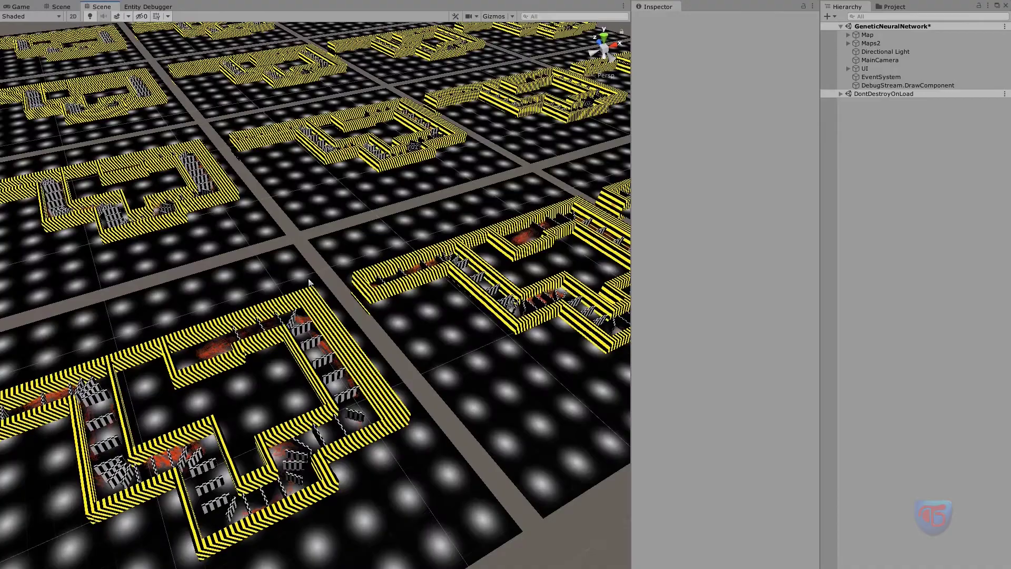
pyautogui.moveTo(311, 285); pyautogui.dragTo(320, 204, button='middle')
pyautogui.moveTo(320, 204); pyautogui.dragTo(421, 240, button='right')
pyautogui.moveTo(390, 273); pyautogui.dragTo(348, 289, button='right')
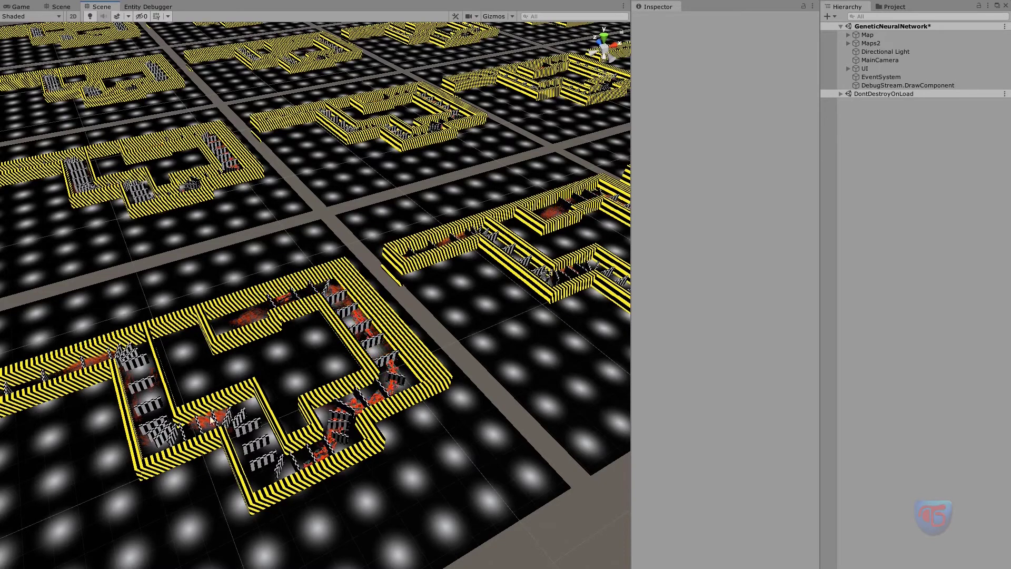
# Step: Pan the top-down view over four maps, then exit Play mode from the Game view
pyautogui.click(61, 7)
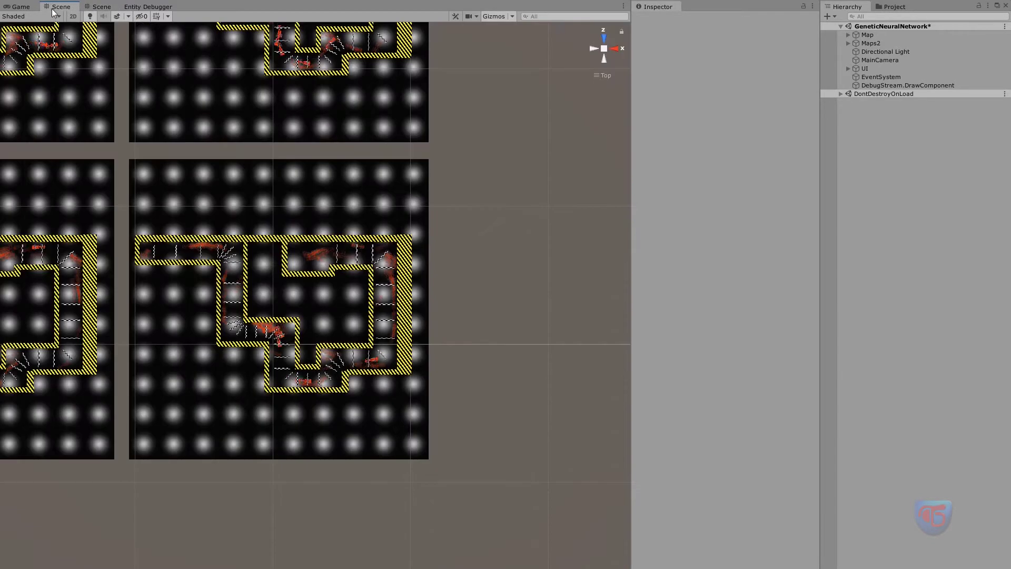
pyautogui.moveTo(383, 363); pyautogui.dragTo(429, 281, button='middle')
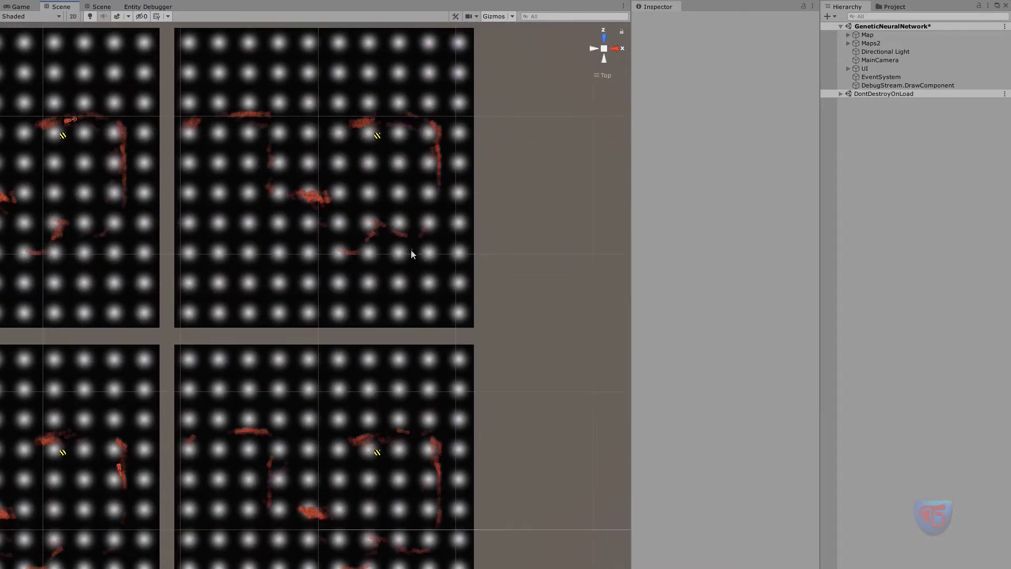
pyautogui.scroll(-1, 411, 249)
pyautogui.click(20, 6)
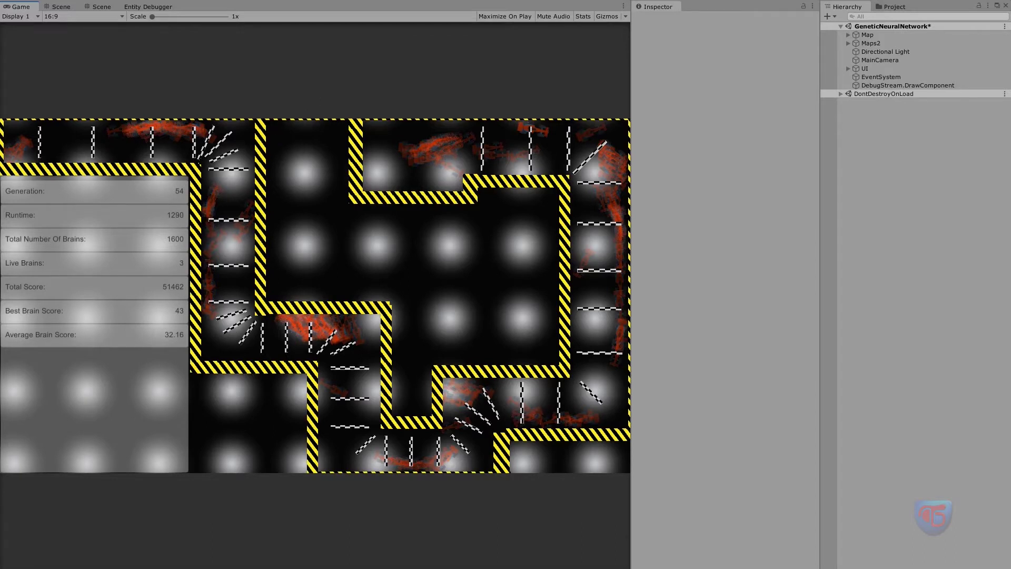
pyautogui.hotkey('ctrl', 'p')
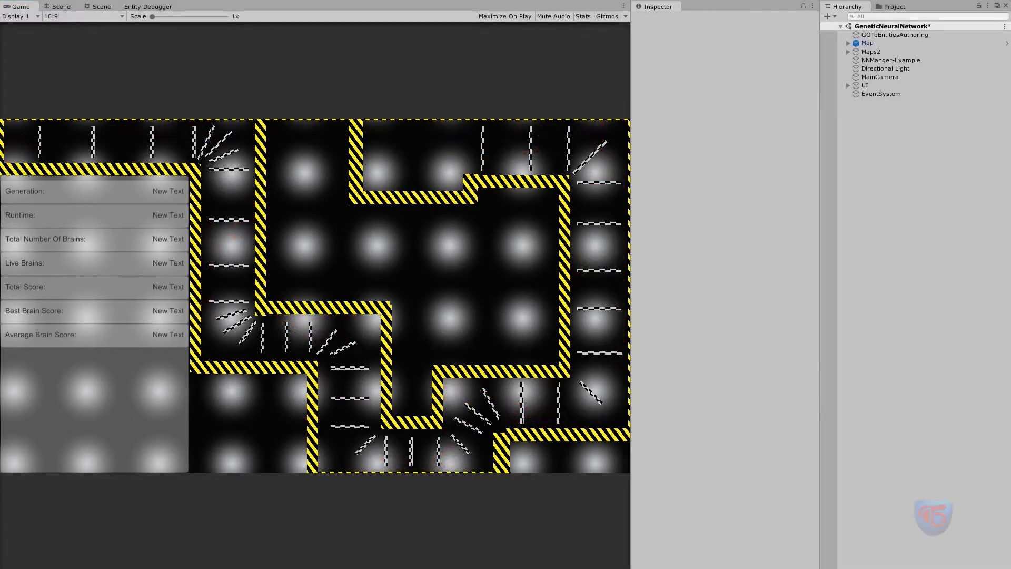
# Step: Select NNManger-Example to show population 1600, elite 0.2, life times 5 and 30
pyautogui.click(902, 59)
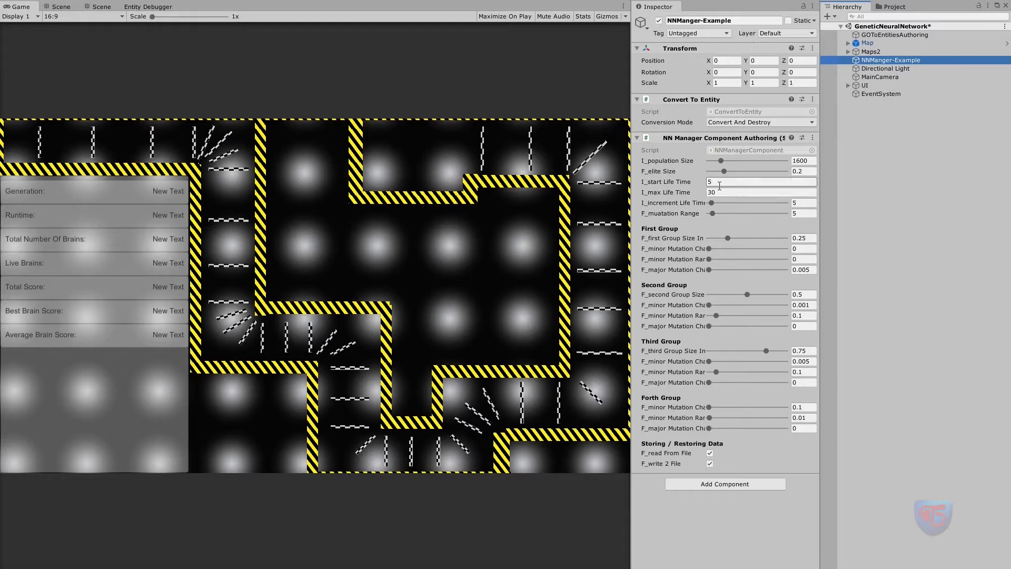
# Step: Set NNManger-Example's I_start Life Time to 25
pyautogui.click(720, 183)
pyautogui.write('25')
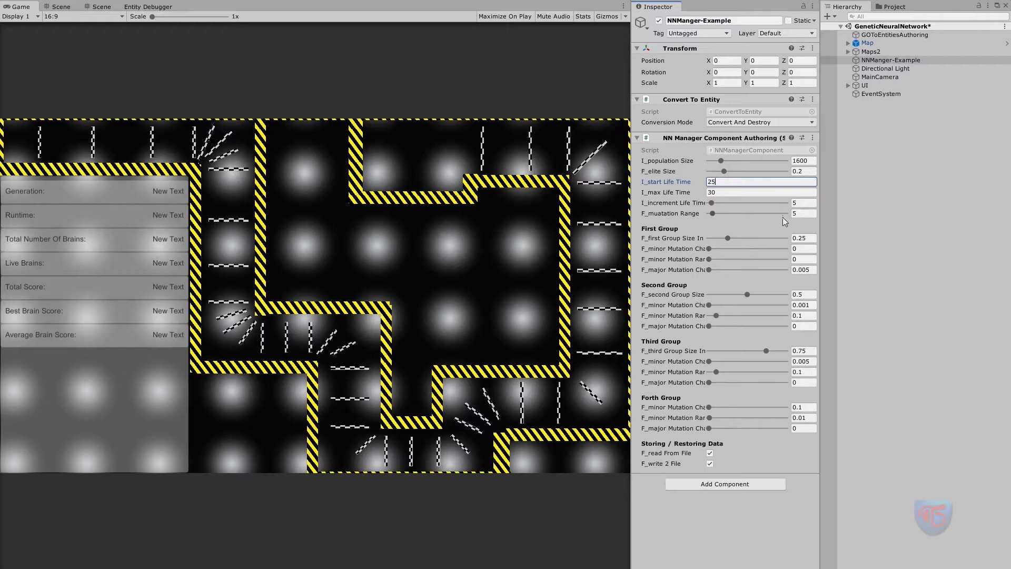
pyautogui.click(798, 214)
# Step: Turn off F_write 2 File, then duplicate Maps2 and move the copy to X -91.2
pyautogui.click(710, 463)
pyautogui.click(59, 6)
pyautogui.scroll(-6, 265, 198)
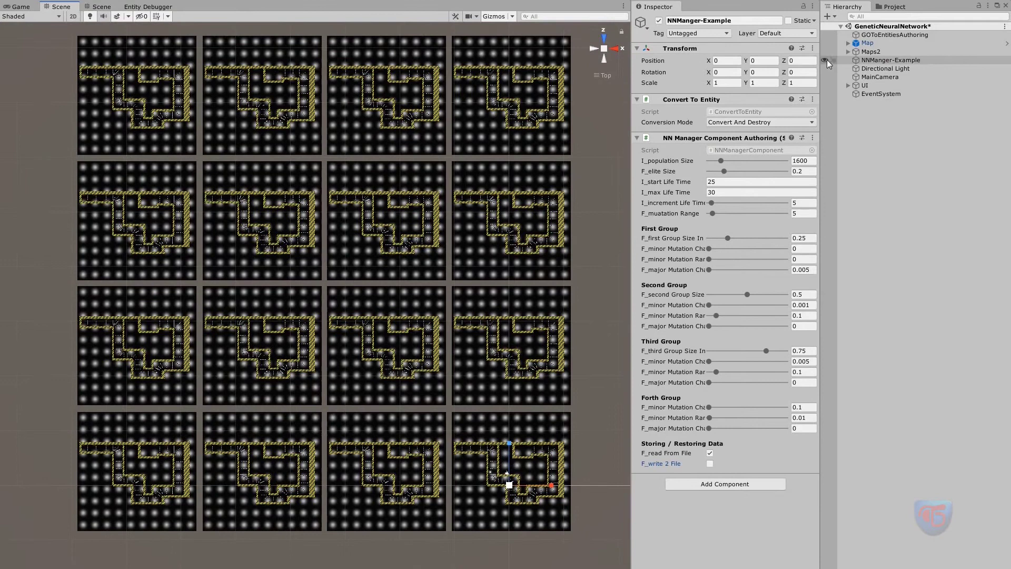
pyautogui.click(852, 51)
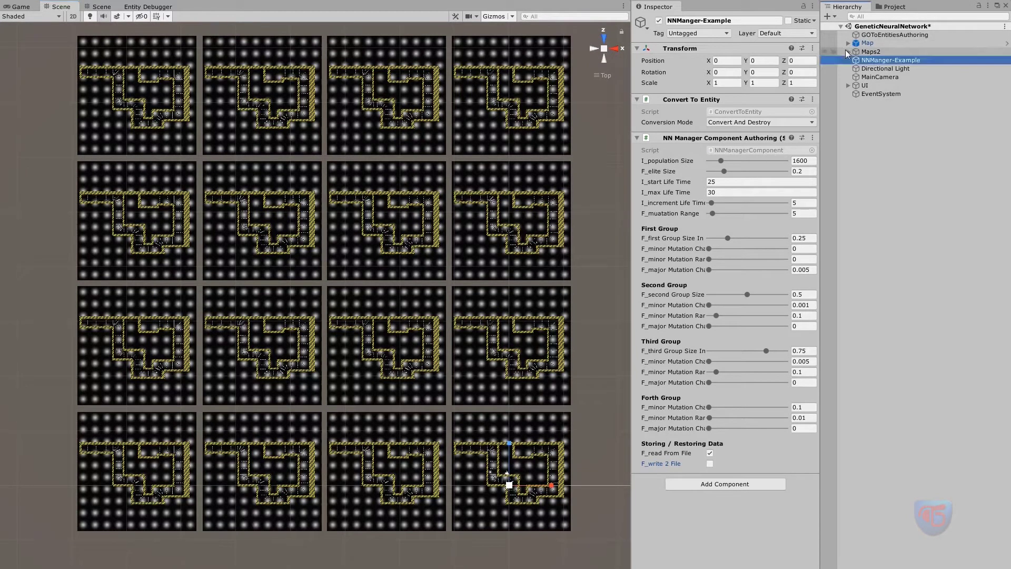
pyautogui.click(848, 51)
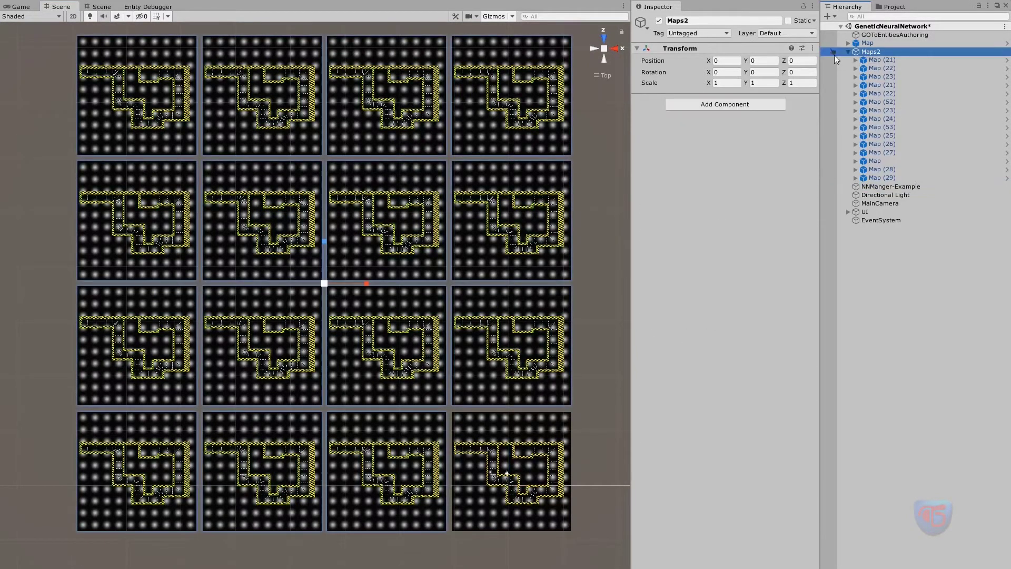
pyautogui.click(848, 52)
pyautogui.click(848, 52)
pyautogui.hotkey('ctrl', 'd')
pyautogui.scroll(-3, 586, 169)
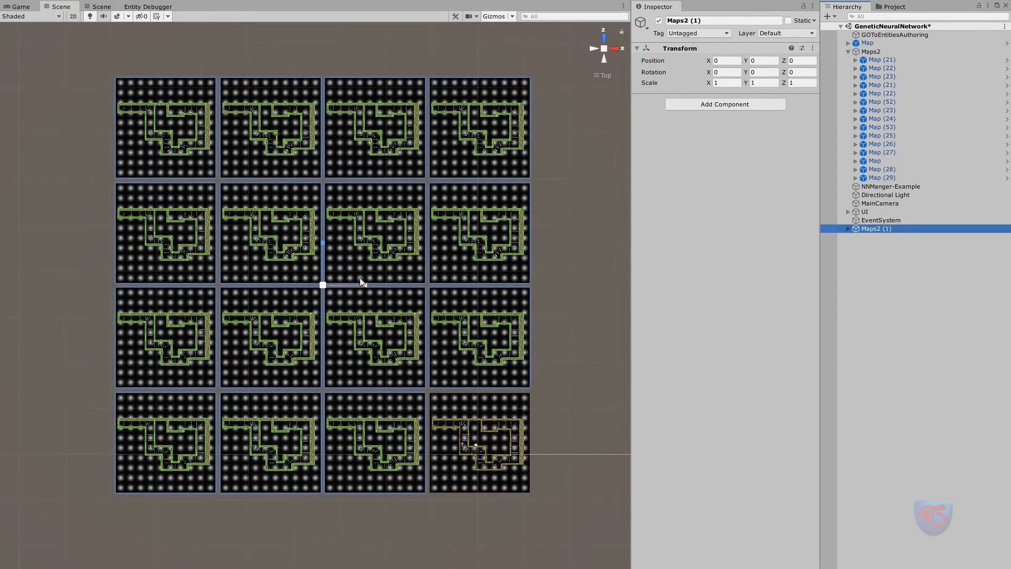
pyautogui.moveTo(355, 286); pyautogui.dragTo(939, 275)
pyautogui.click(895, 229)
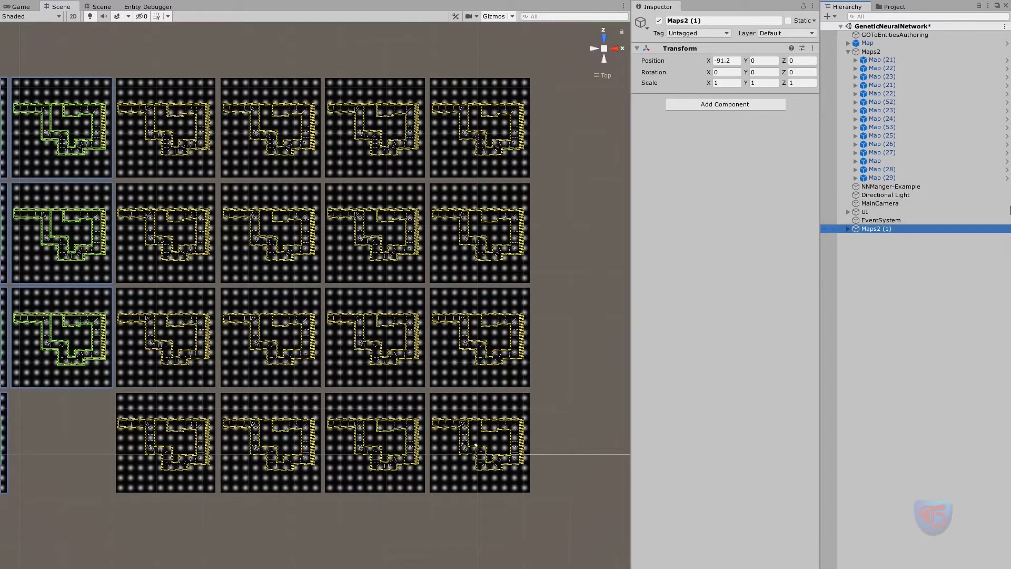
# Step: Duplicate the standalone Map and drag the Map (1) copy left to X -91.2
pyautogui.moveTo(506, 301); pyautogui.dragTo(666, 271, button='middle')
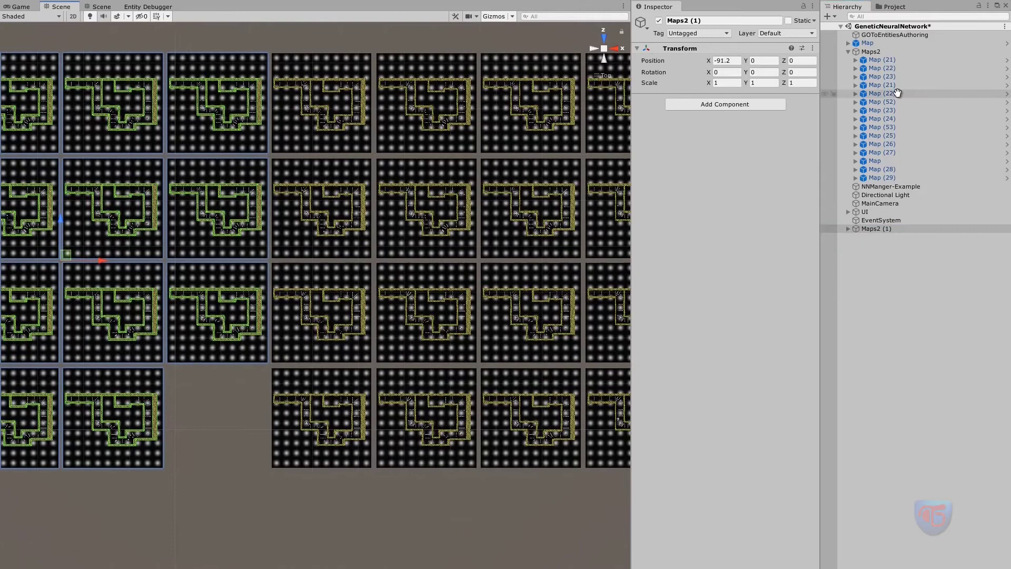
pyautogui.click(877, 43)
pyautogui.hotkey('ctrl', 'd')
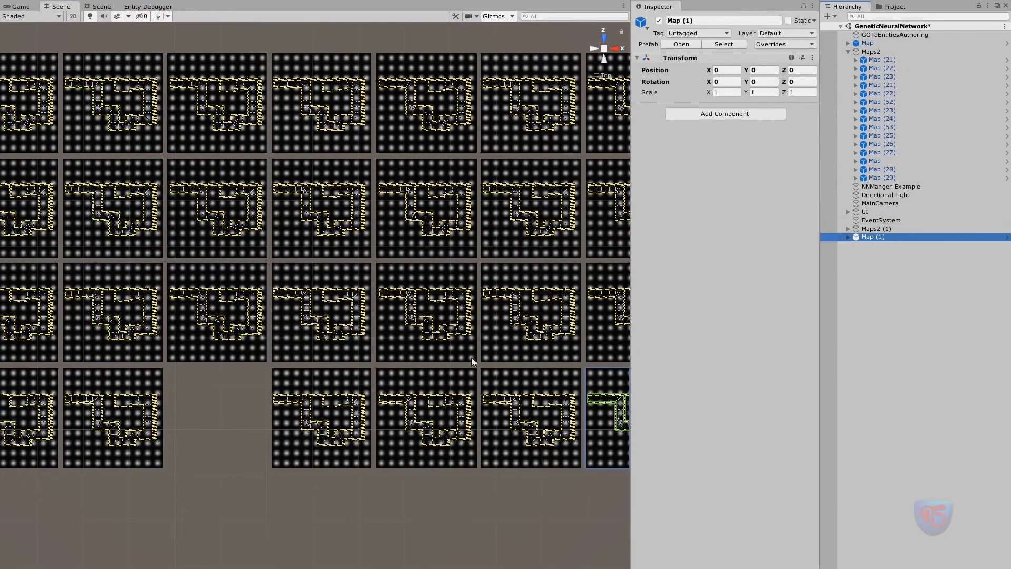
pyautogui.moveTo(474, 361); pyautogui.dragTo(383, 270, button='middle')
pyautogui.moveTo(556, 369); pyautogui.dragTo(156, 369)
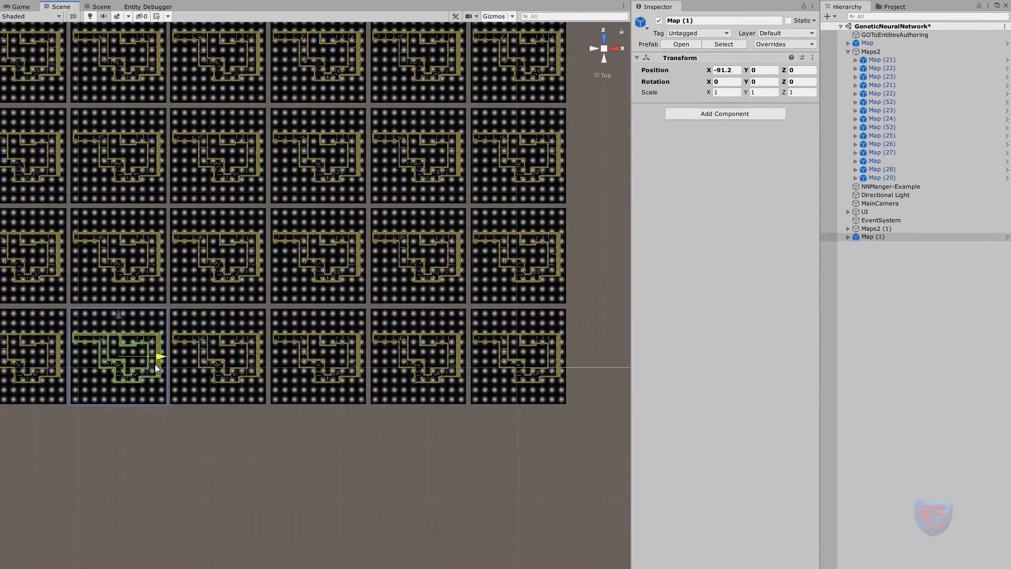
pyautogui.scroll(5, 427, 302)
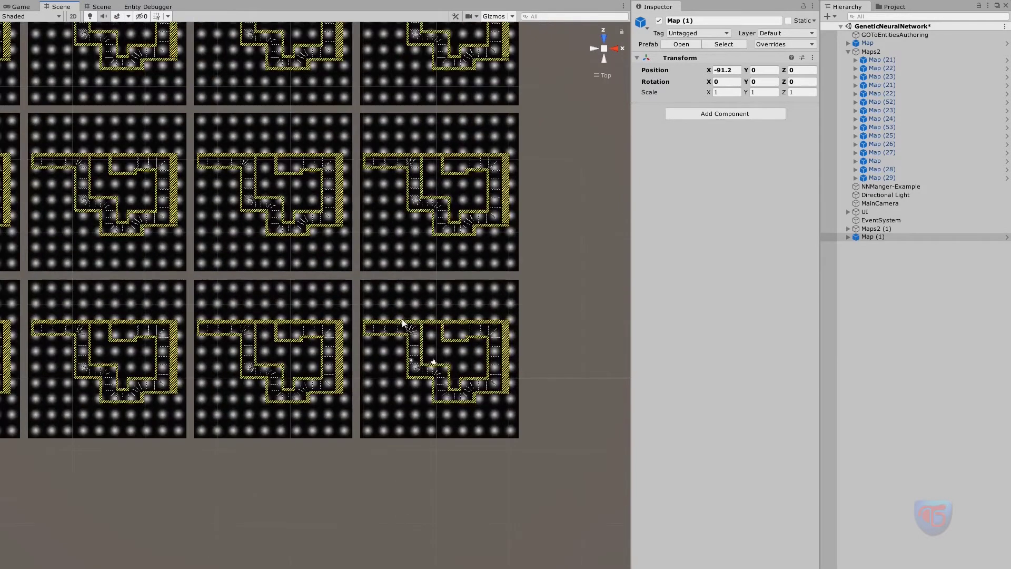
pyautogui.click(427, 302)
# Step: Duplicate CarSpawnPoint (24) and slide the copy into the top-left corridor at X -7.01
pyautogui.doubleClick(880, 43)
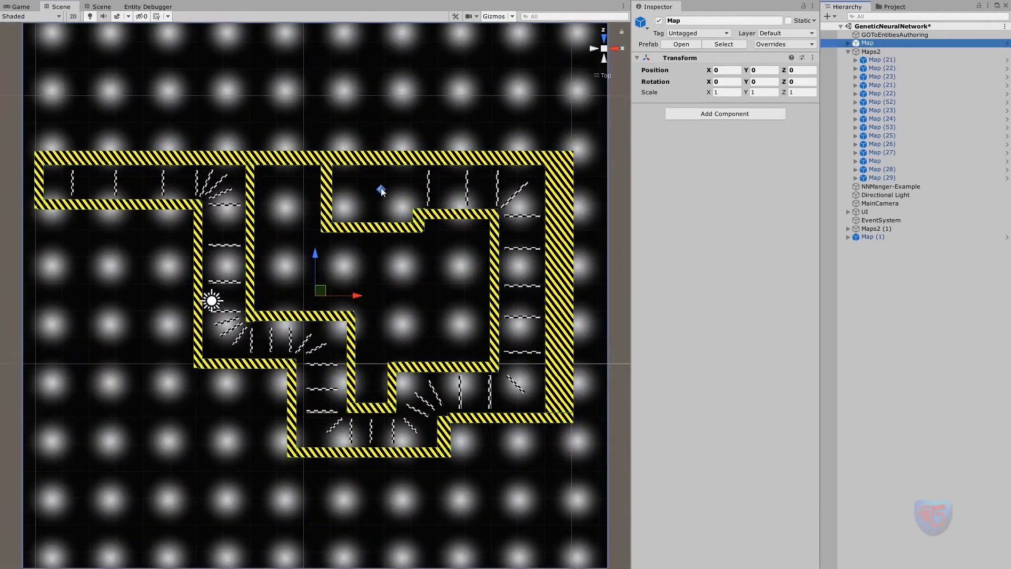
pyautogui.click(382, 187)
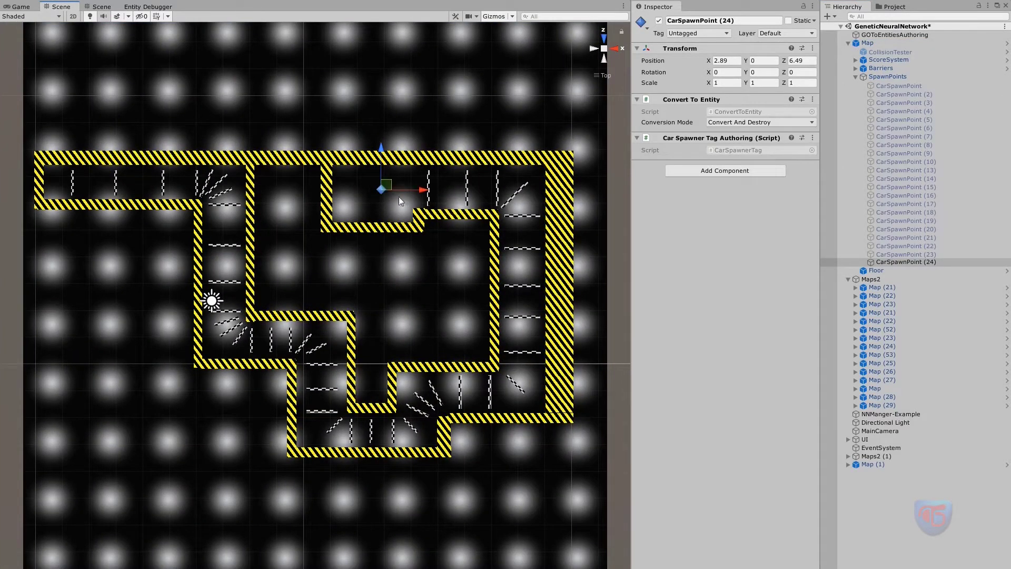
pyautogui.hotkey('ctrl', 'd')
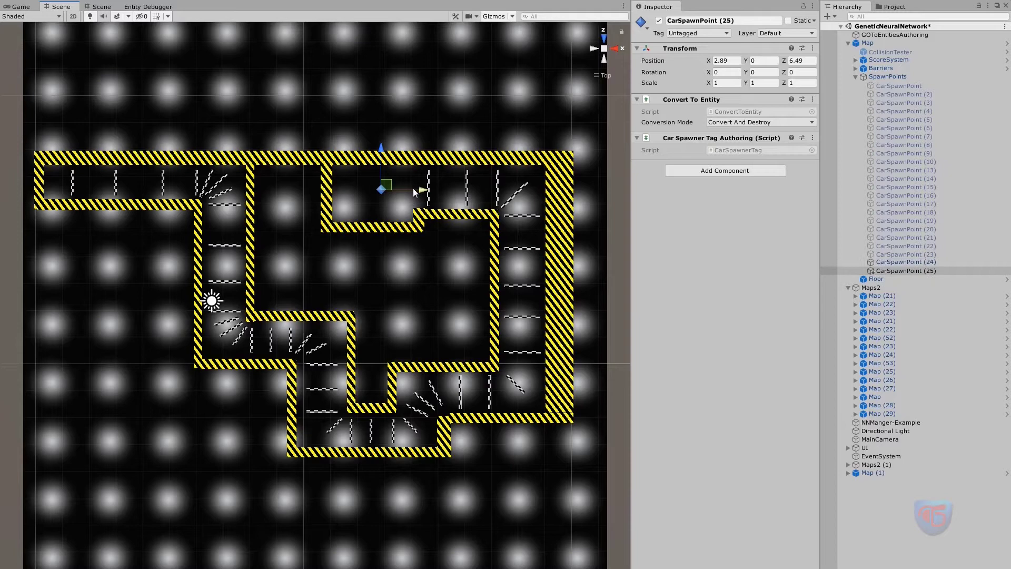
pyautogui.moveTo(408, 188); pyautogui.dragTo(133, 187)
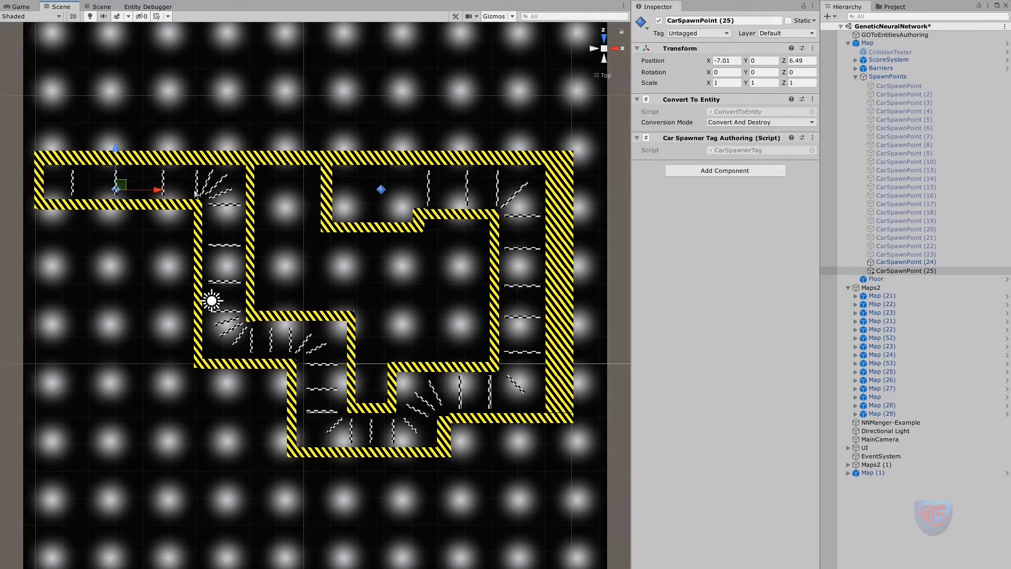
# Step: Duplicate it again, place CarSpawnPoint (26) mid-track at 0.59, 0, 0.01, turned about 90° on Y
pyautogui.hotkey('ctrl', 'd')
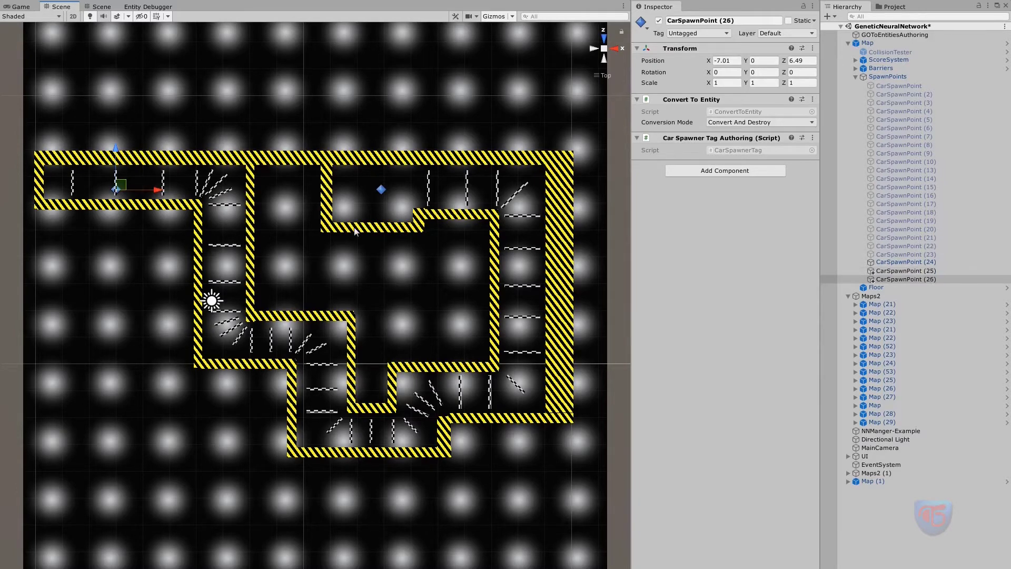
pyautogui.moveTo(122, 186); pyautogui.dragTo(297, 20)
pyautogui.press('e')
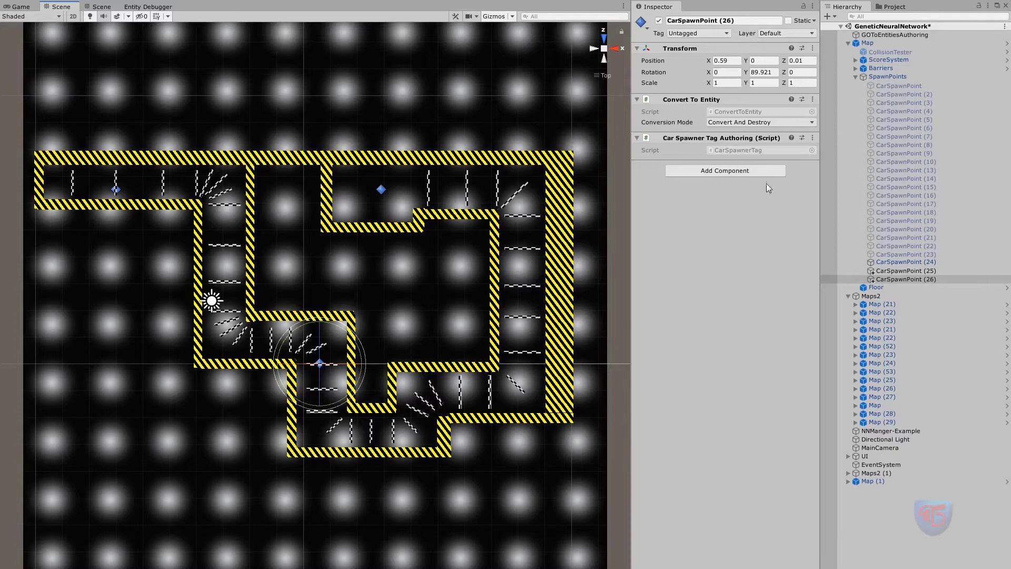
# Step: Review the Map's SpawnPoints, inspecting CarSpawnPoint (6) and (19)
pyautogui.click(855, 77)
pyautogui.click(877, 44)
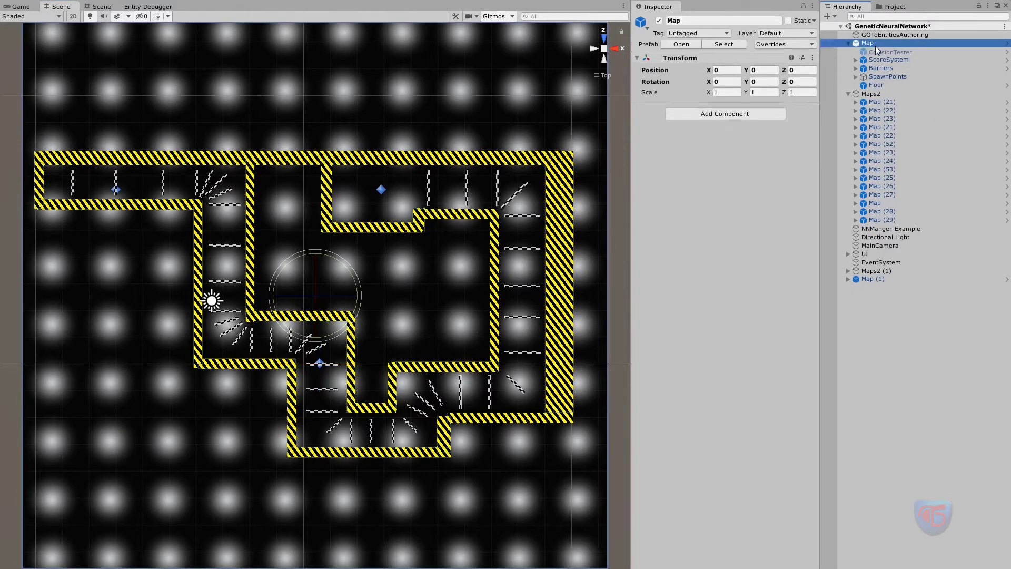
pyautogui.click(856, 77)
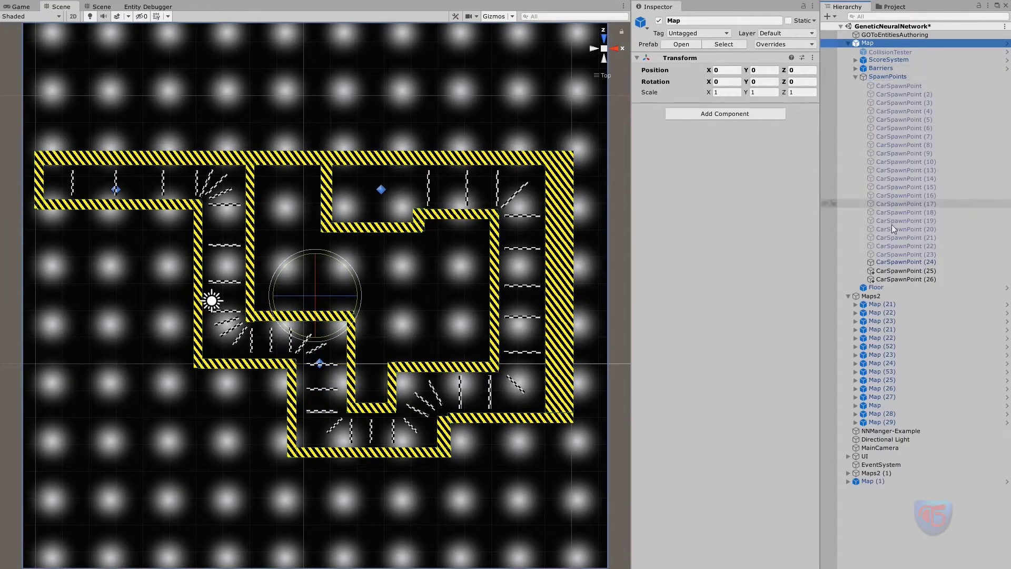
pyautogui.click(908, 129)
pyautogui.click(925, 218)
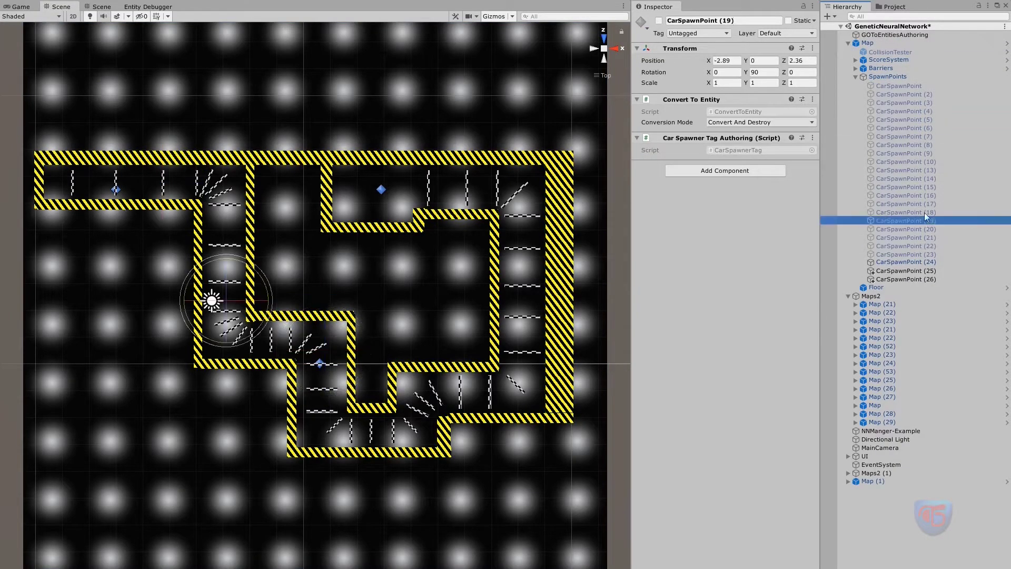
pyautogui.click(856, 77)
pyautogui.click(867, 44)
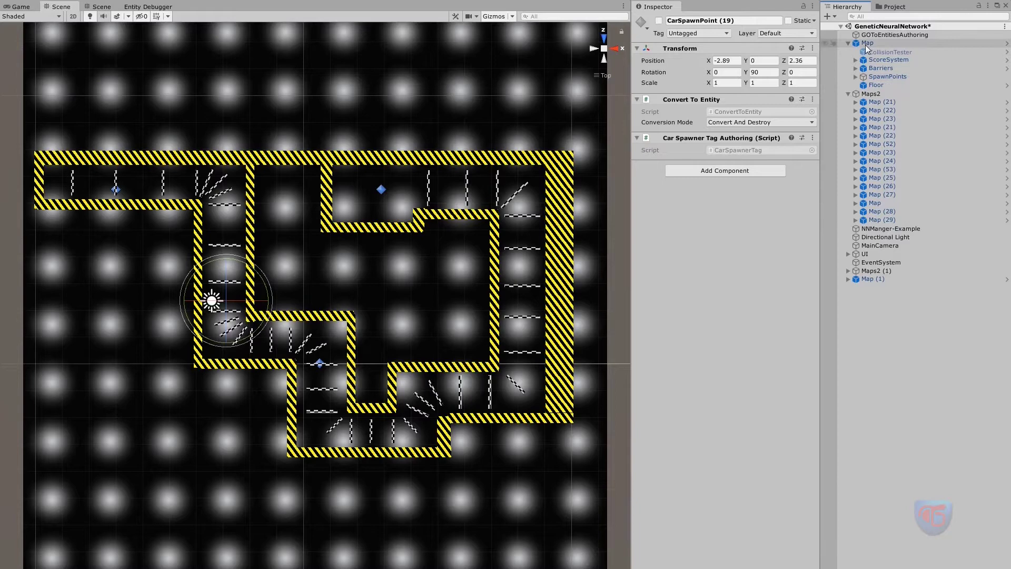
# Step: Apply all of the Map's prefab overrides
pyautogui.rightClick(867, 46)
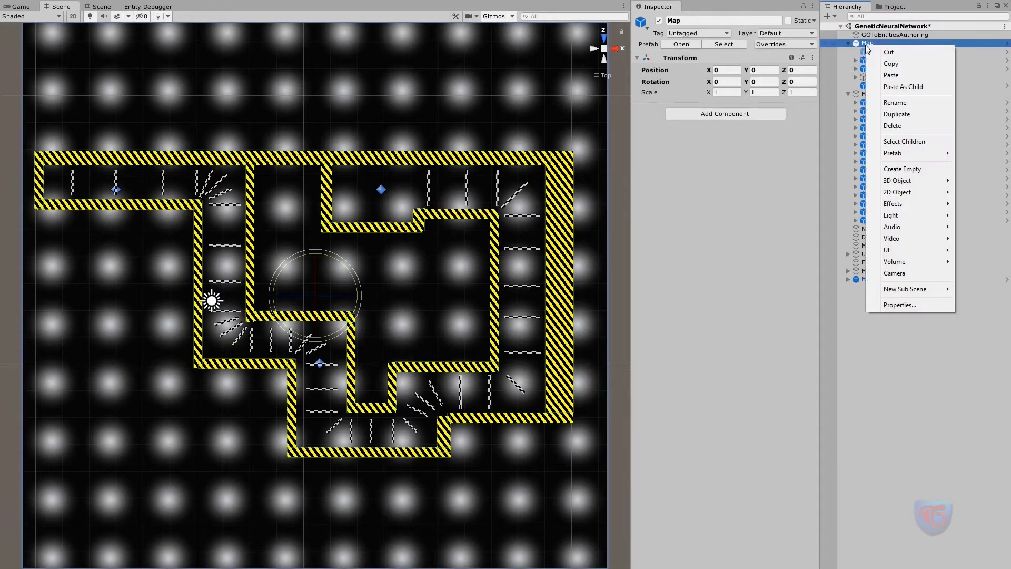
pyautogui.click(785, 44)
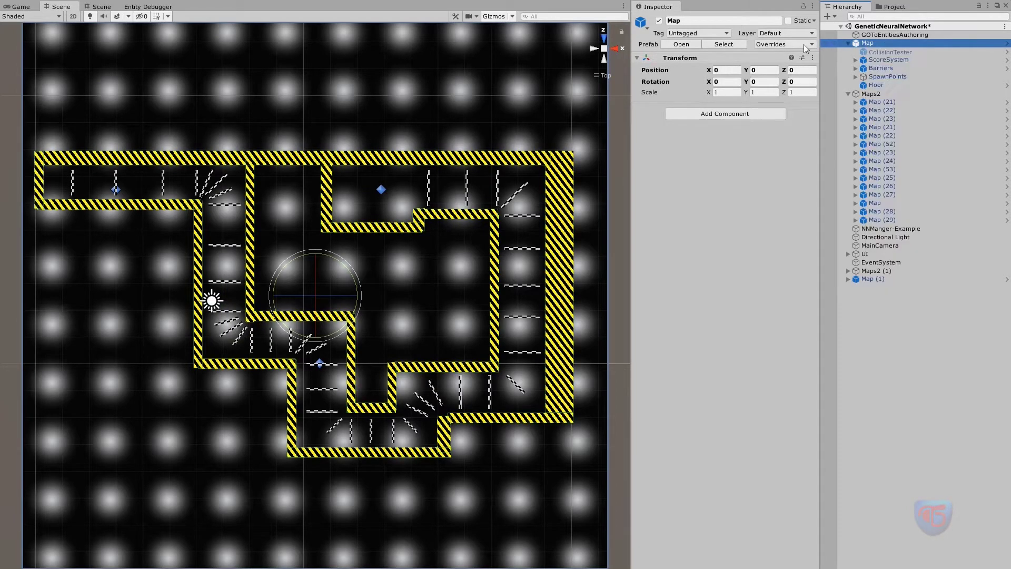
pyautogui.click(785, 44)
pyautogui.click(875, 146)
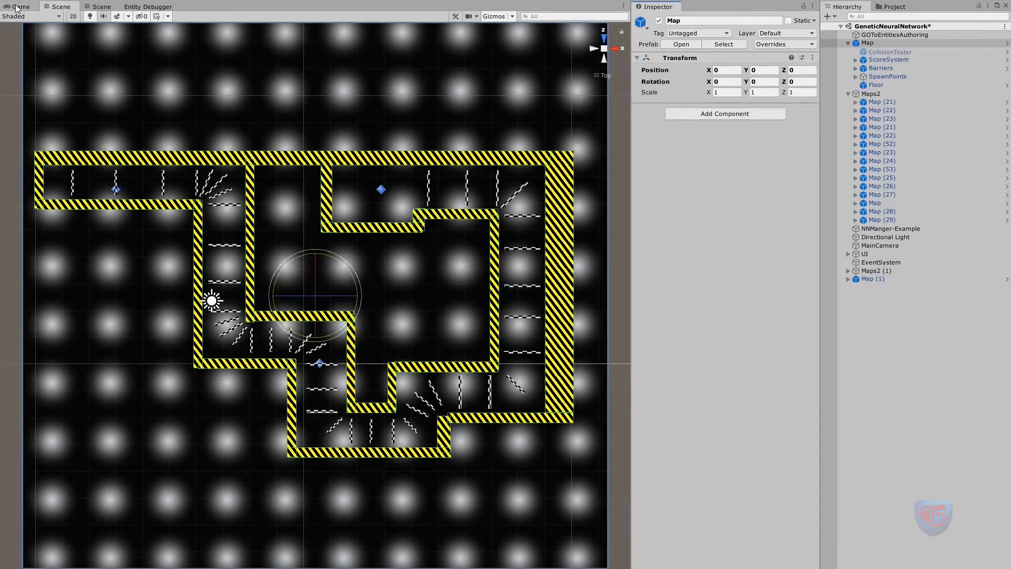
# Step: Zoom out over the grid of map copies, then back in on one map
pyautogui.scroll(-8, 179, 121)
pyautogui.moveTo(192, 158); pyautogui.dragTo(467, 223, button='middle')
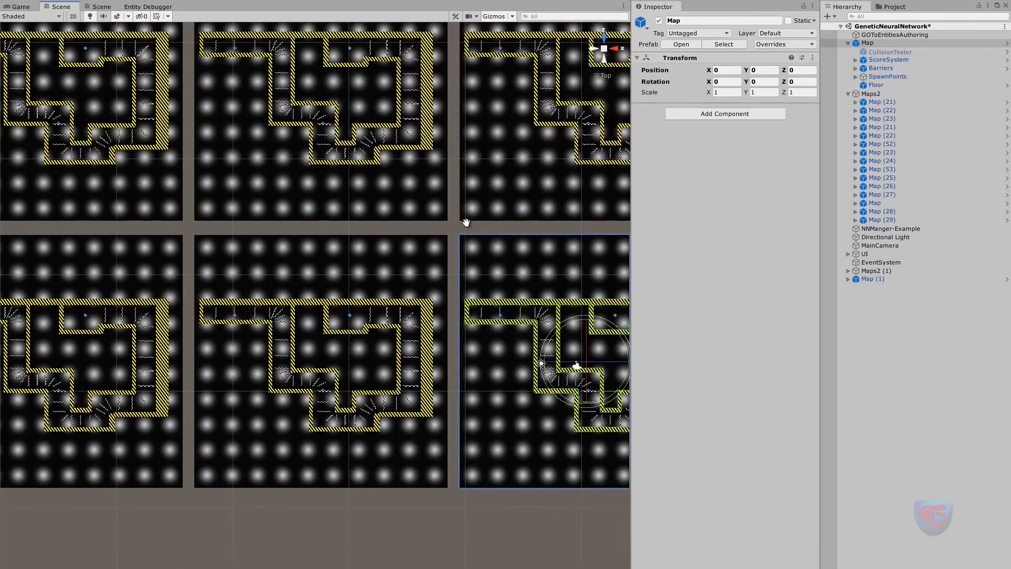
pyautogui.moveTo(261, 329); pyautogui.dragTo(354, 255, button='middle')
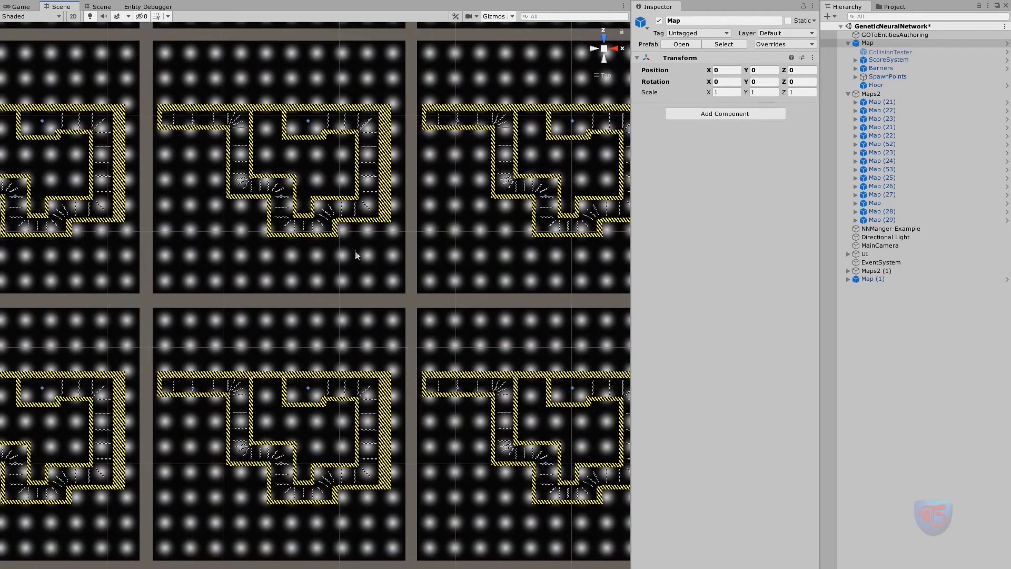
pyautogui.moveTo(386, 338); pyautogui.dragTo(435, 292, button='middle')
pyautogui.scroll(3, 319, 304)
pyautogui.scroll(1, 459, 288)
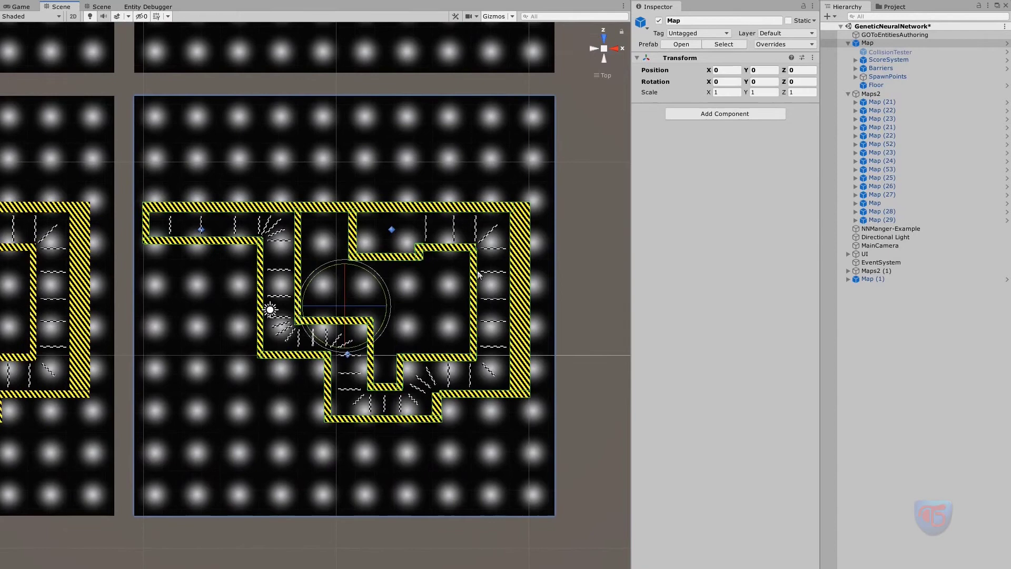
pyautogui.scroll(1, 552, 230)
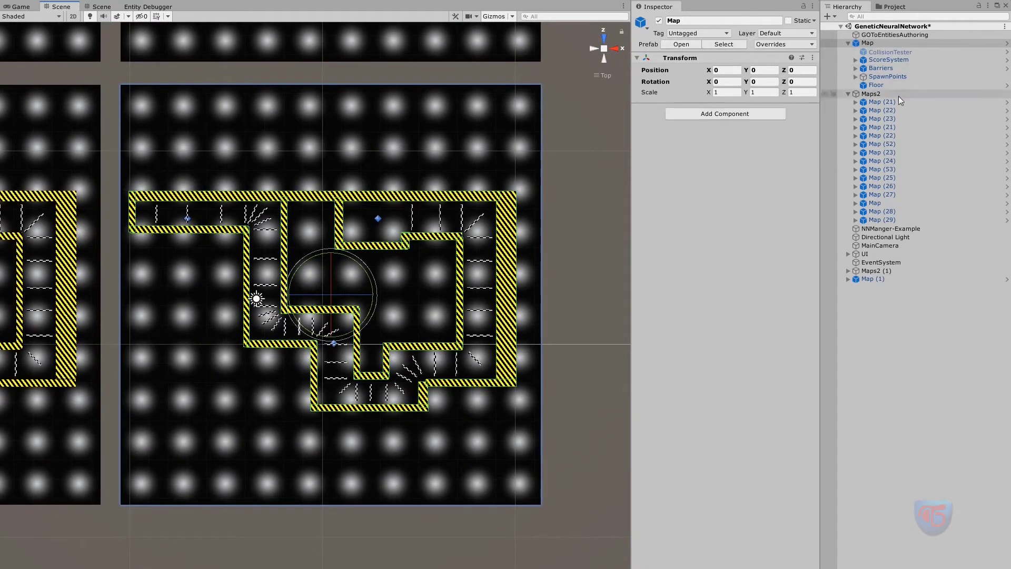
# Step: Check NNManger-Example's 1600-brain settings and show the Game view with training running
pyautogui.click(888, 229)
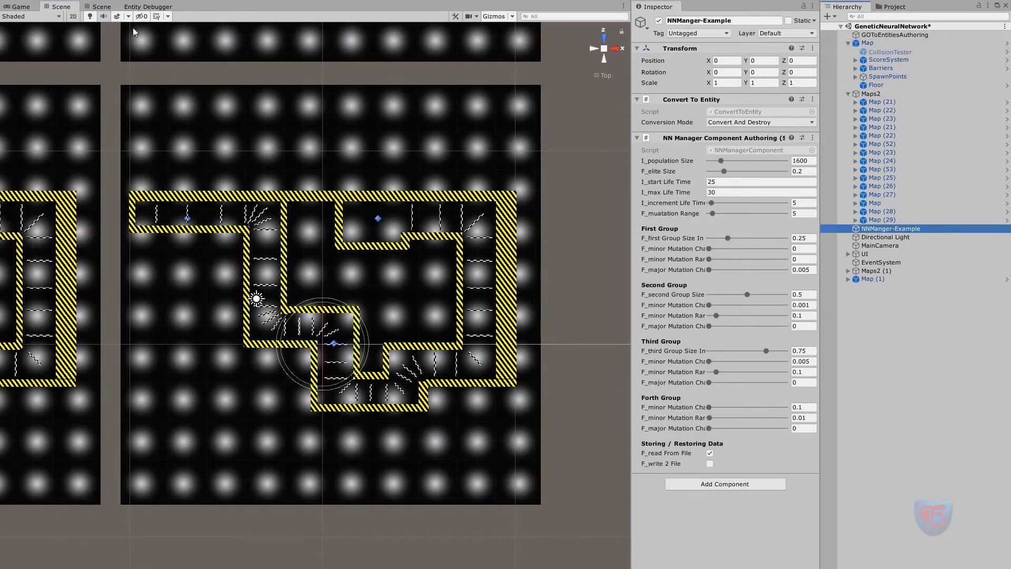
pyautogui.click(29, 10)
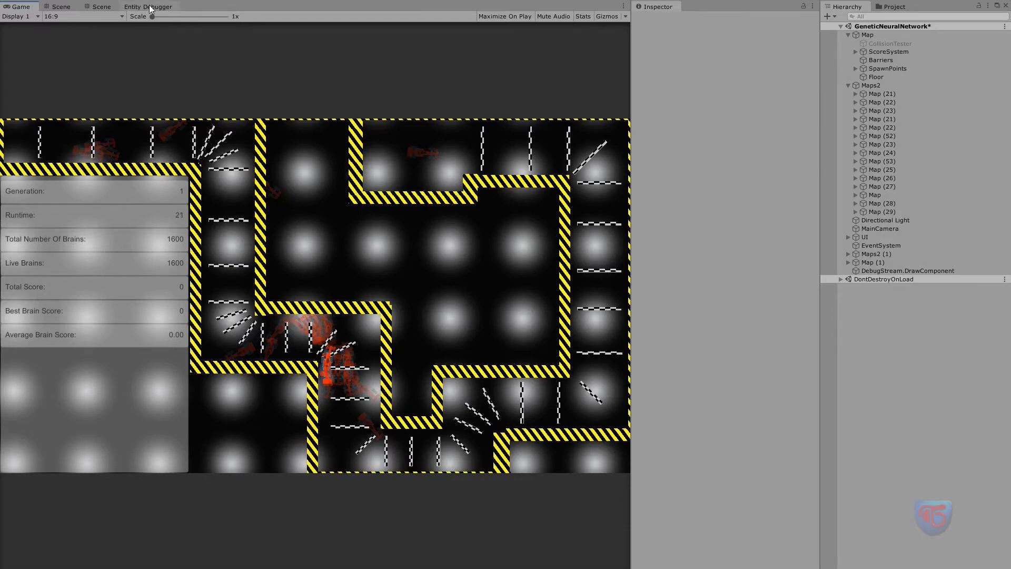
# Step: In the Entity Debugger, inspect the CarSpawnPoint (26), Score0 (68) and Collider (15) entities
pyautogui.click(150, 6)
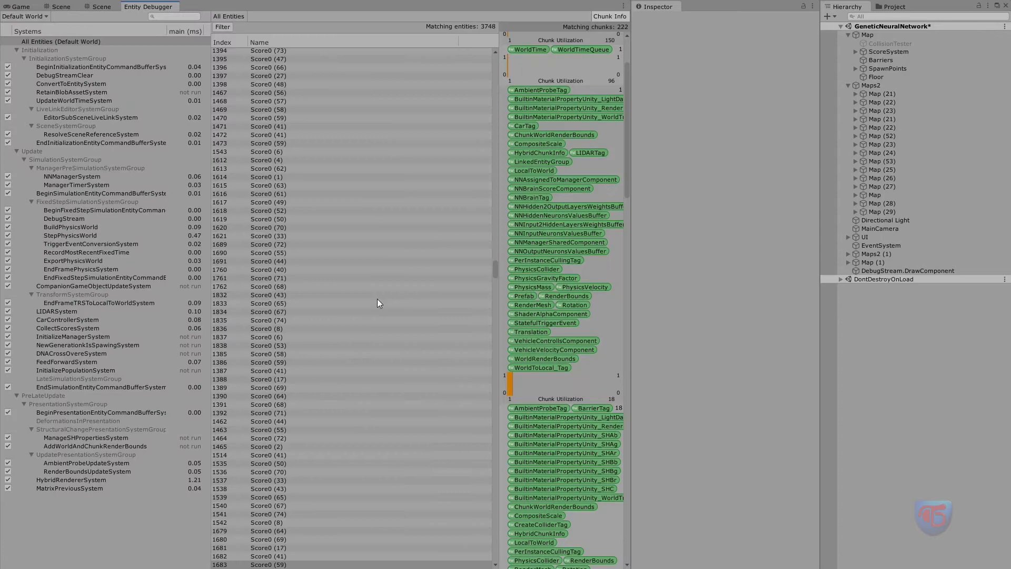
pyautogui.moveTo(493, 270); pyautogui.dragTo(491, 50)
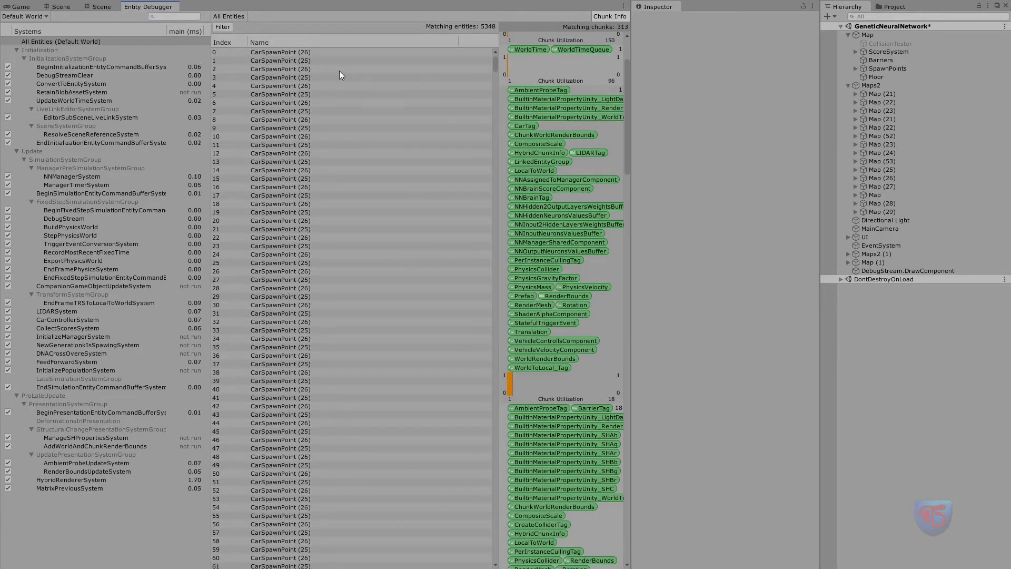
pyautogui.click(292, 102)
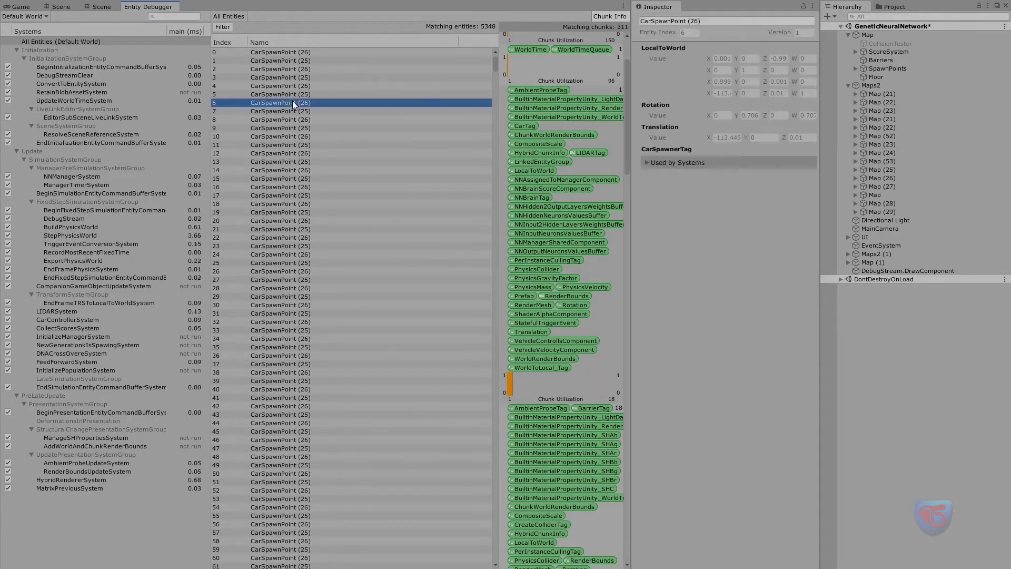
pyautogui.scroll(-5, 486, 93)
pyautogui.moveTo(495, 65); pyautogui.dragTo(500, 157)
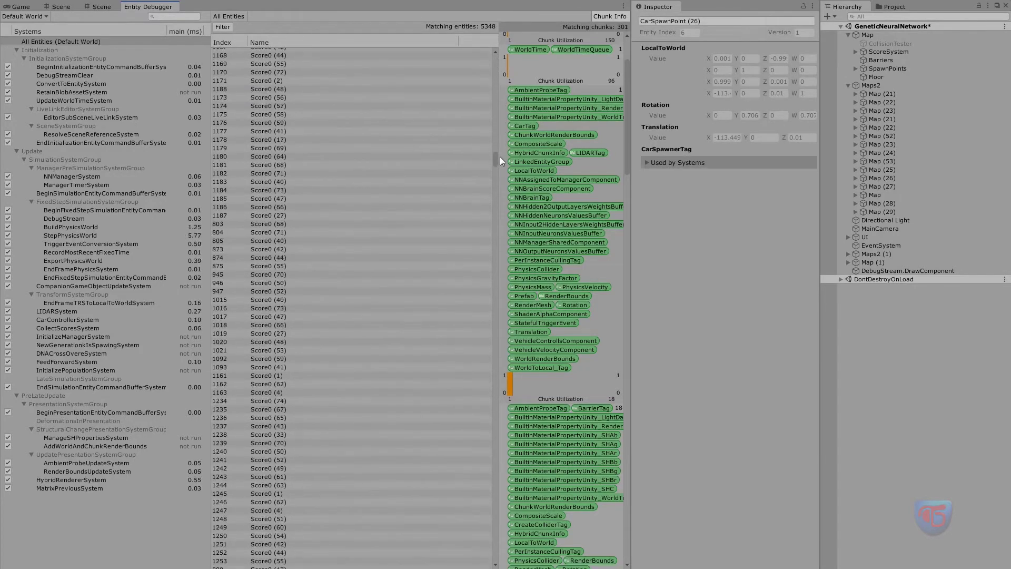
pyautogui.click(283, 272)
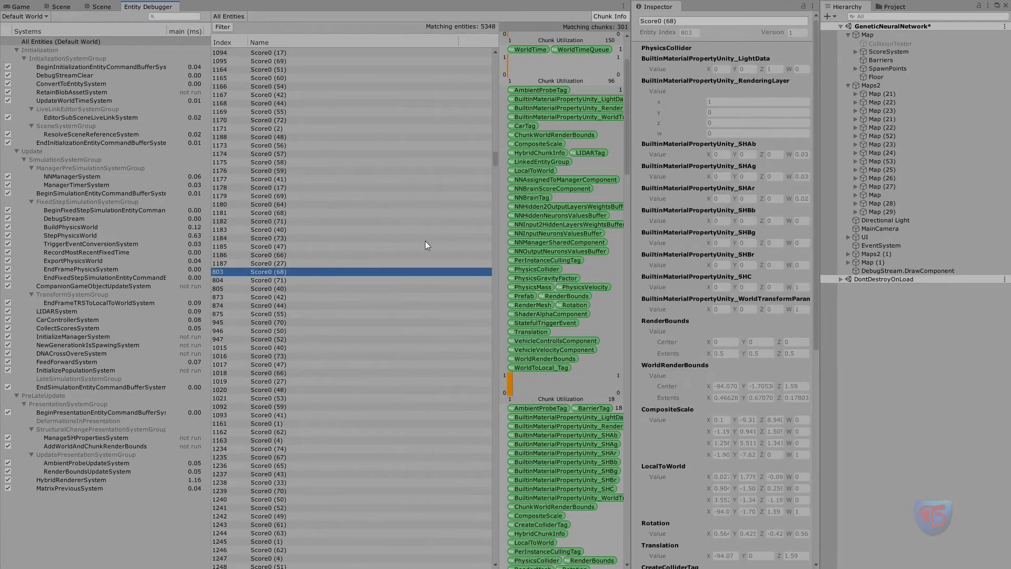
pyautogui.moveTo(494, 156); pyautogui.dragTo(490, 282)
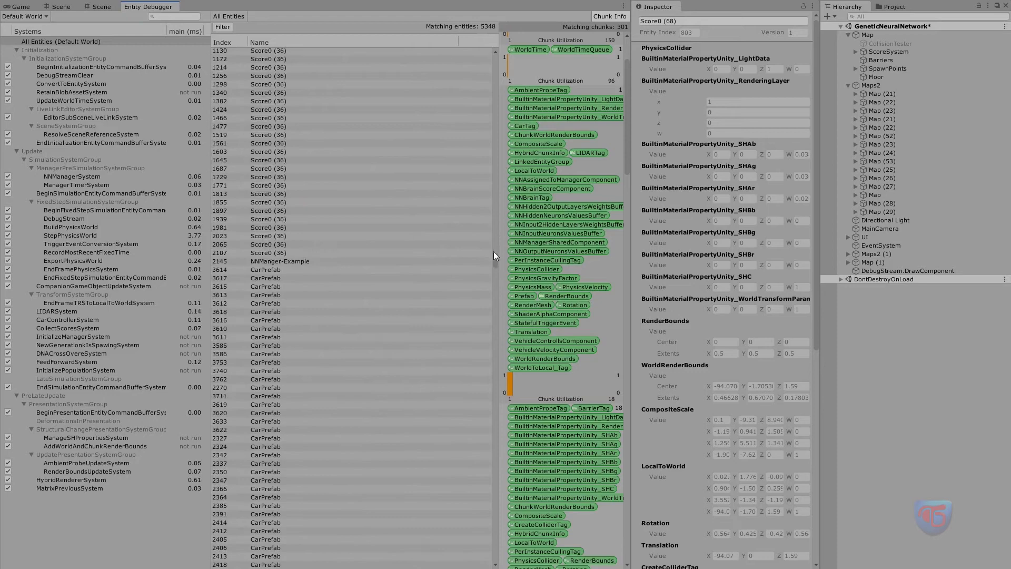
pyautogui.moveTo(494, 251); pyautogui.dragTo(473, 303)
pyautogui.click(341, 224)
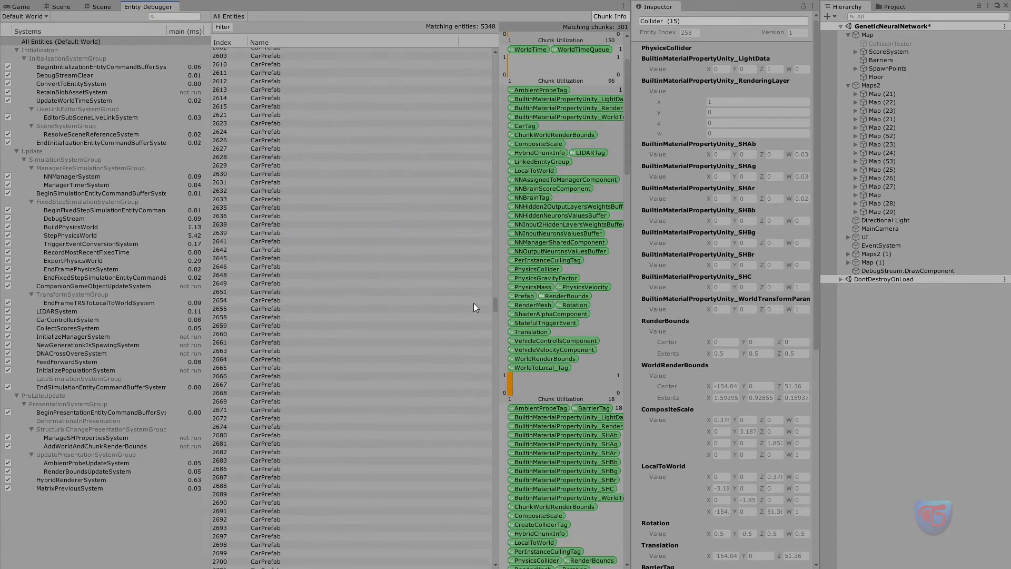
# Step: Inspect CarPrefab 2658, then filter the entity list by the CarTag component
pyautogui.click(302, 316)
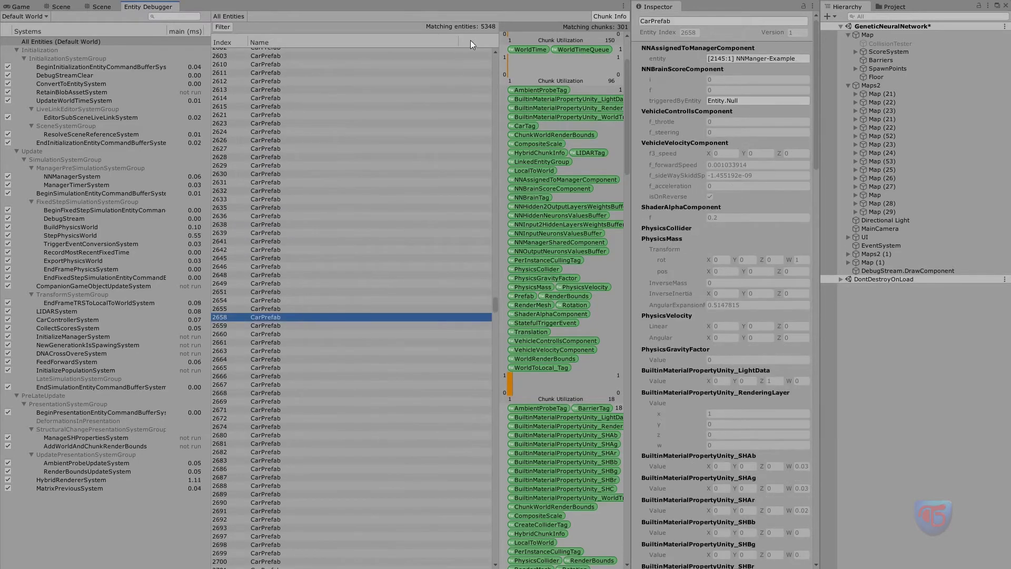
pyautogui.click(223, 28)
pyautogui.write('car')
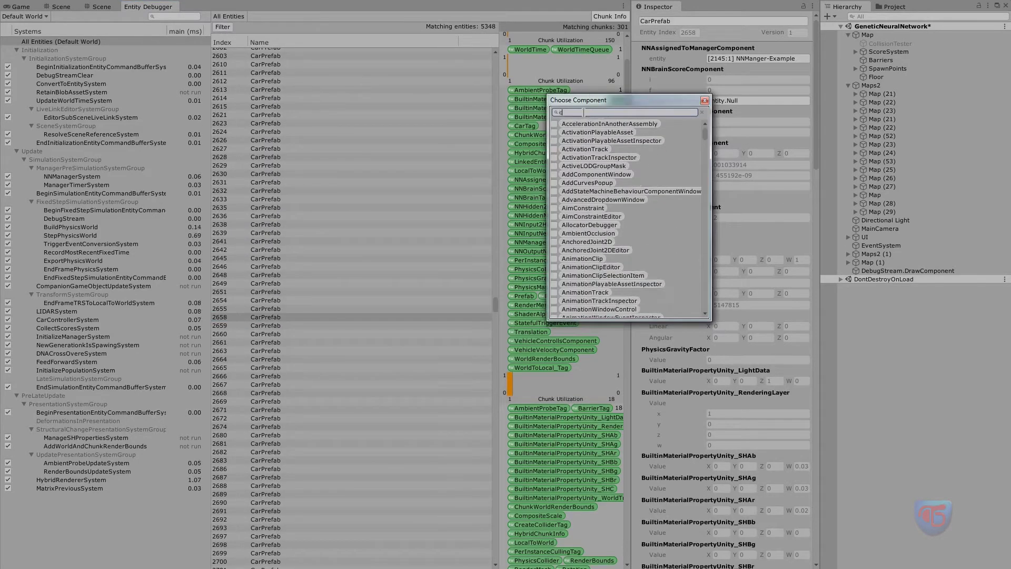
pyautogui.click(580, 140)
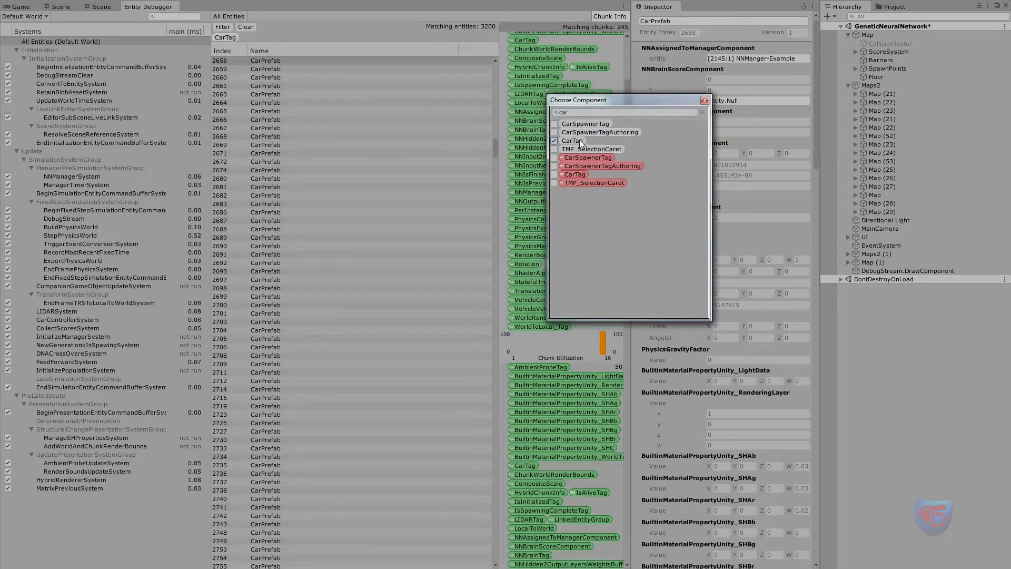
pyautogui.click(705, 100)
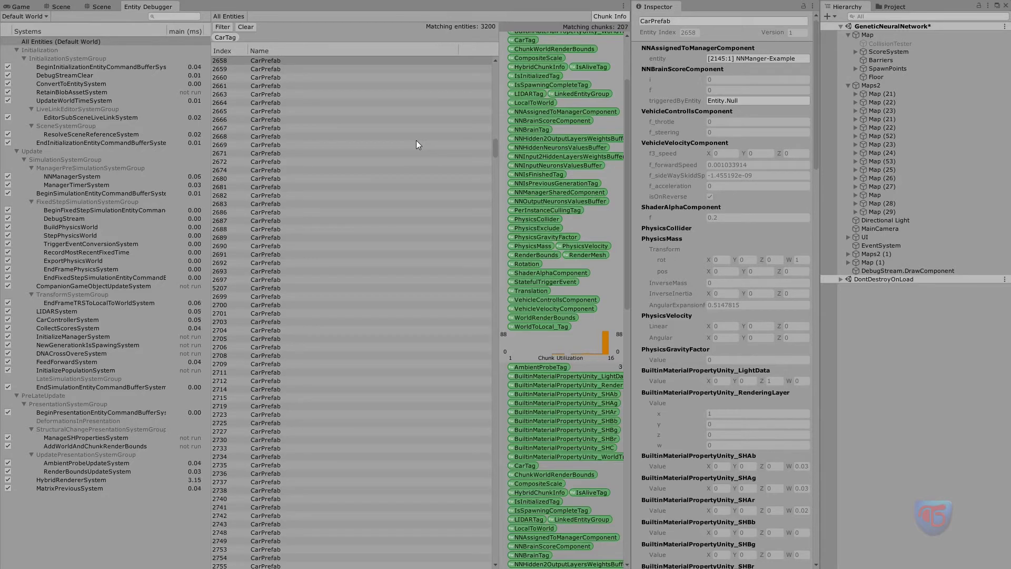
# Step: Inspect CarPrefab entities 2687 and 2737, scrolling through their components
pyautogui.click(352, 221)
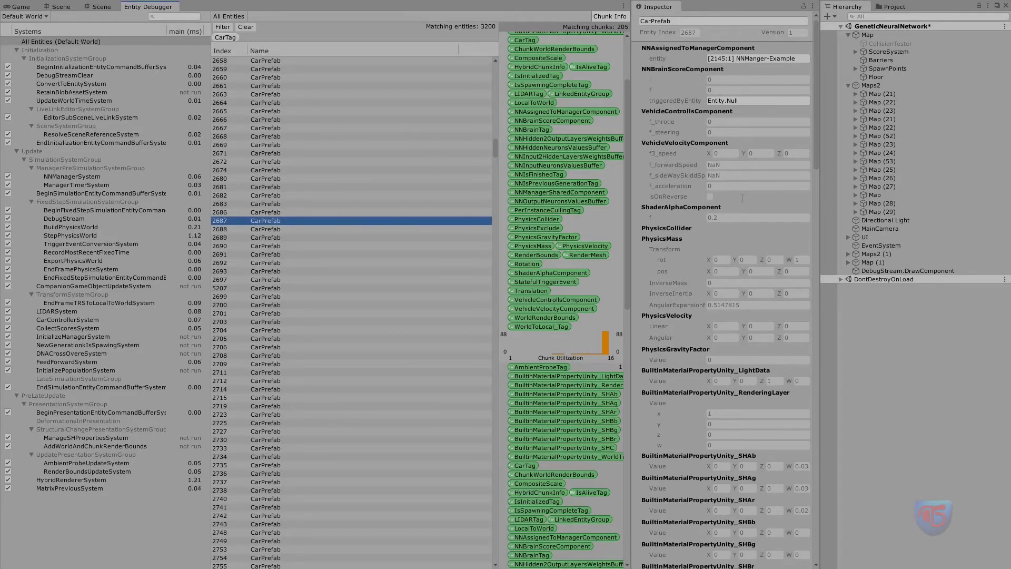
pyautogui.scroll(-8, 743, 198)
pyautogui.scroll(-6, 729, 229)
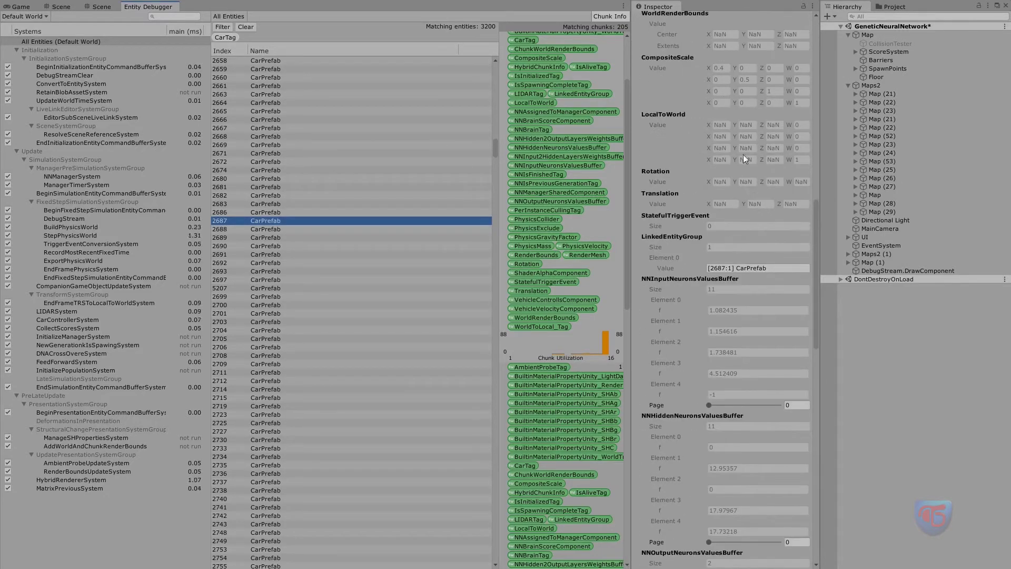
pyautogui.scroll(-2, 766, 279)
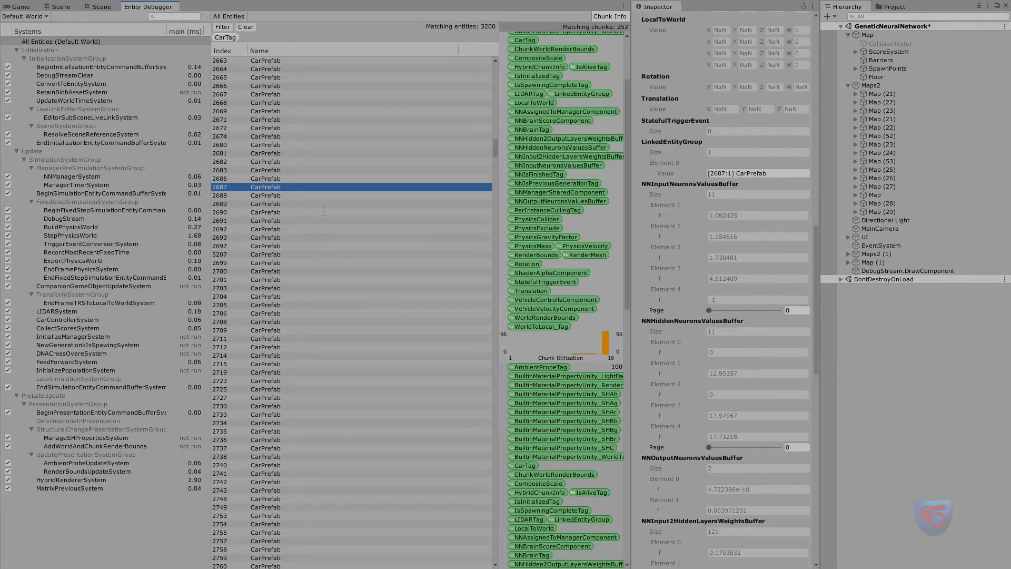
pyautogui.scroll(6, 730, 191)
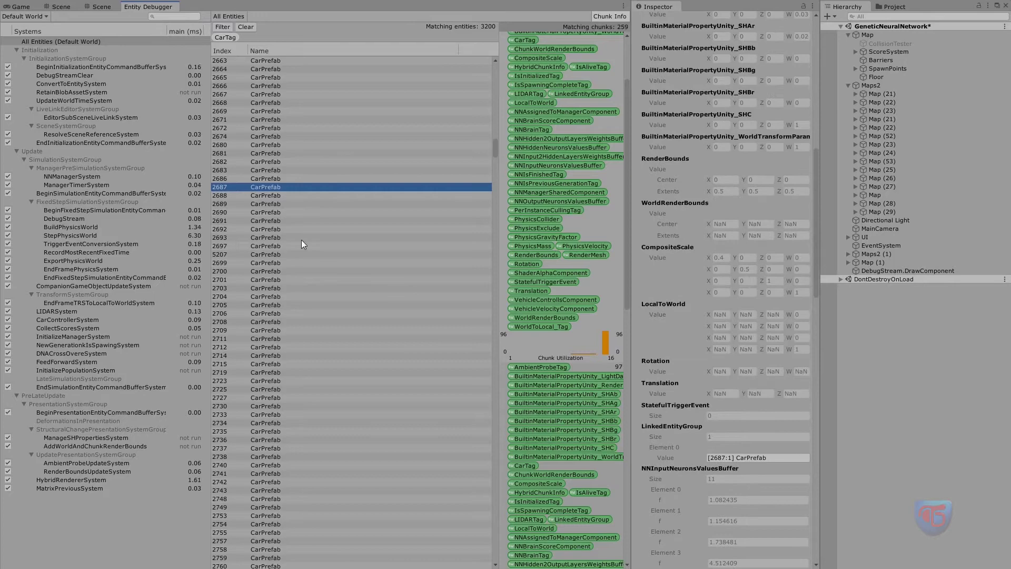
pyautogui.click(297, 311)
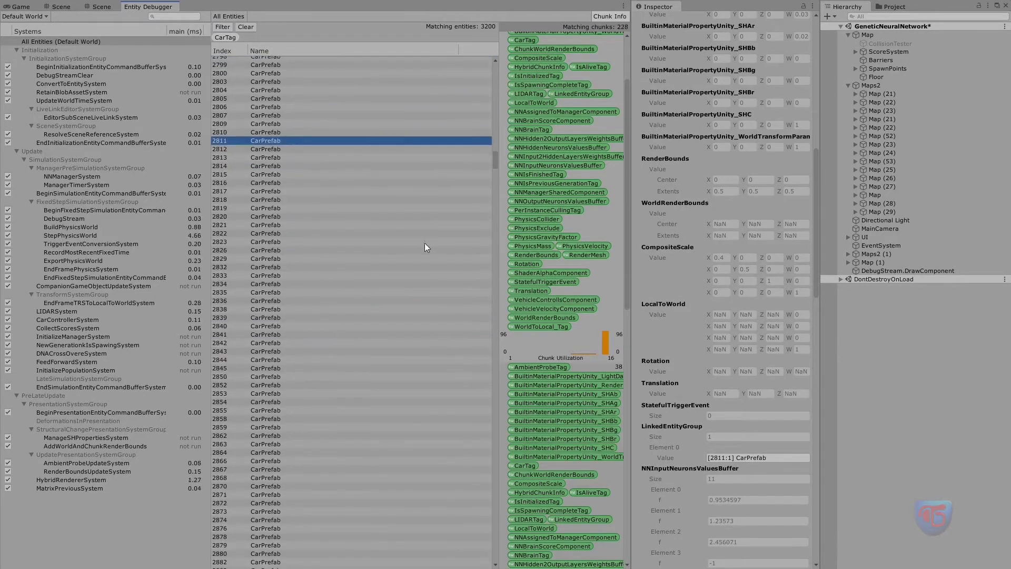
pyautogui.moveTo(496, 159); pyautogui.dragTo(453, 258)
# Step: Select car entity 3680 and scroll through its neuron value and weight buffers
pyautogui.click(458, 289)
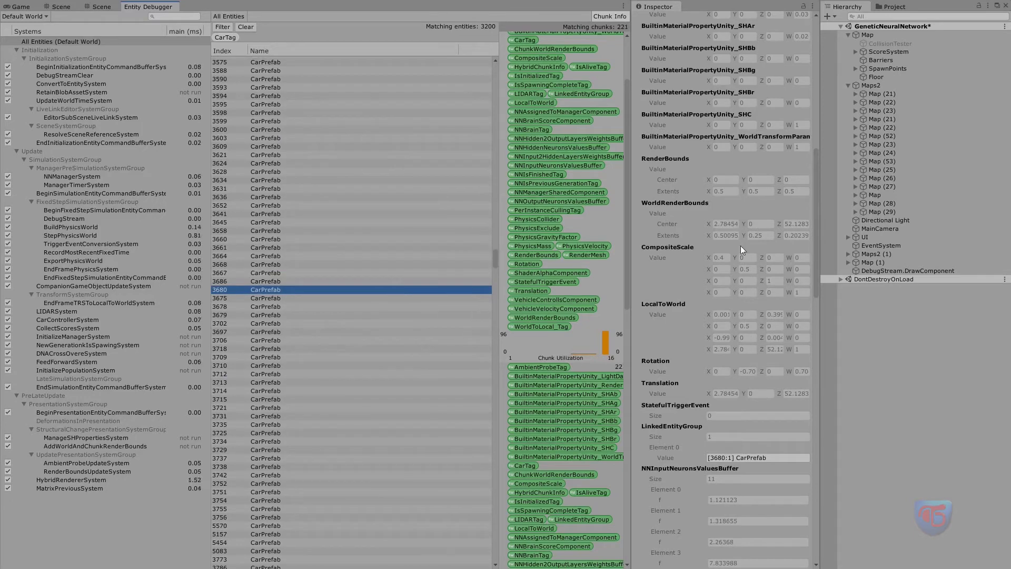
pyautogui.scroll(-10, 705, 280)
pyautogui.scroll(10, 719, 290)
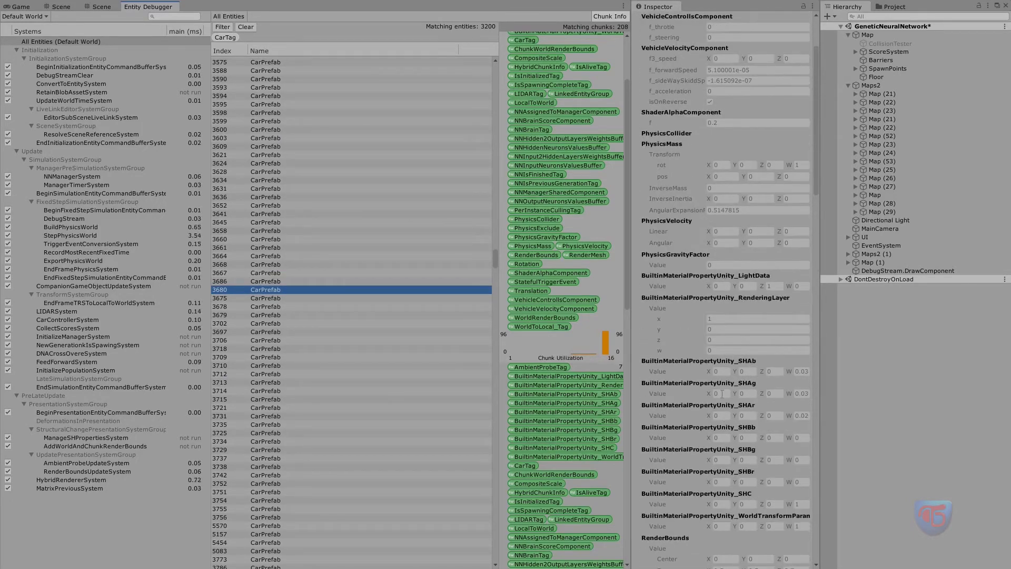
pyautogui.scroll(-20, 706, 359)
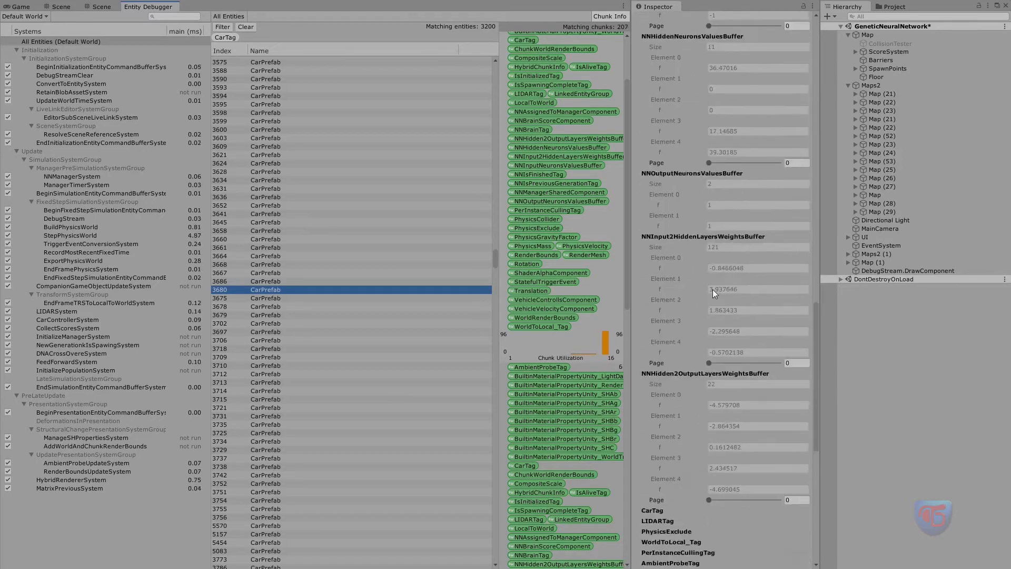
pyautogui.scroll(10, 754, 349)
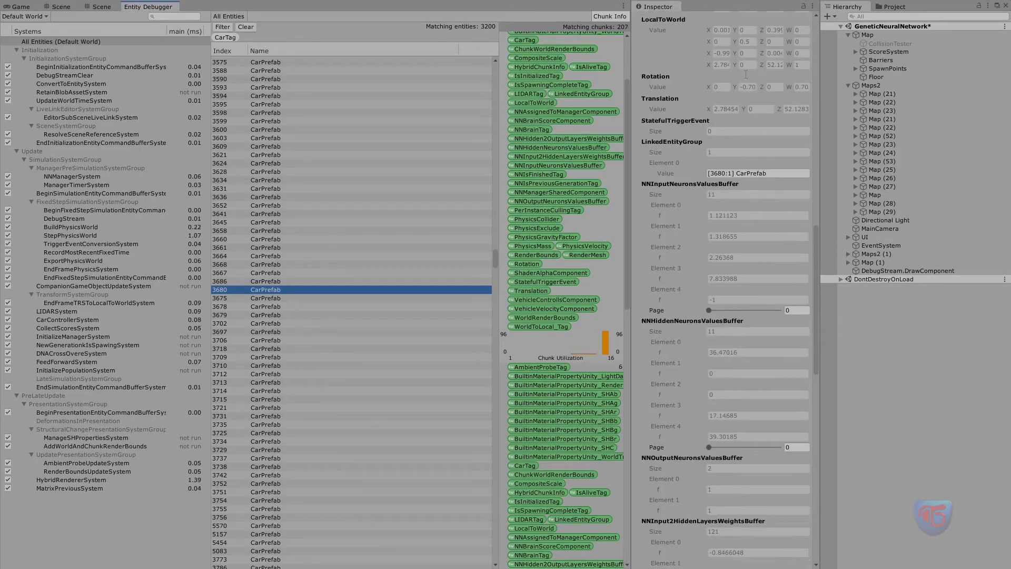
pyautogui.scroll(-3, 757, 332)
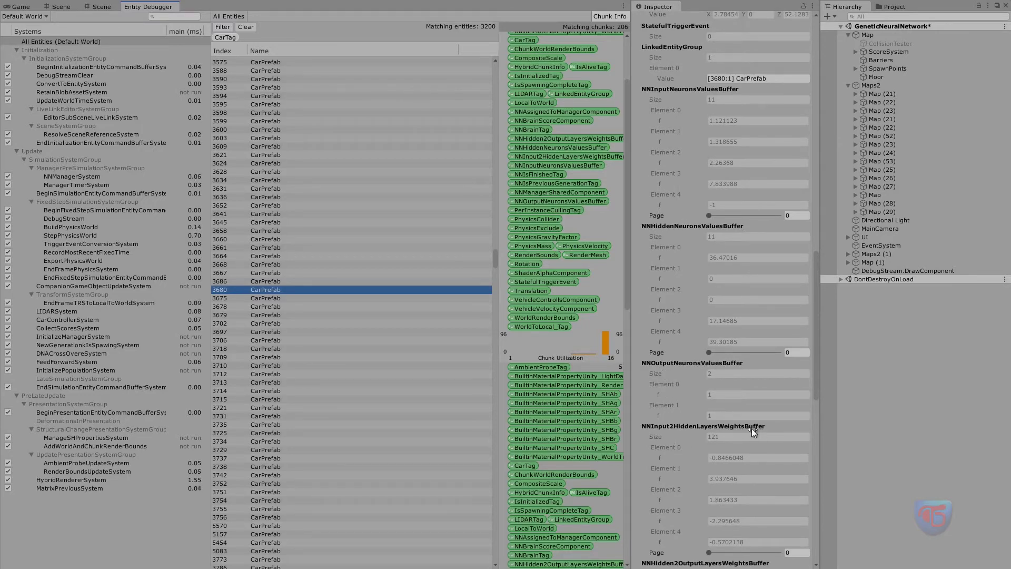
pyautogui.scroll(-6, 721, 309)
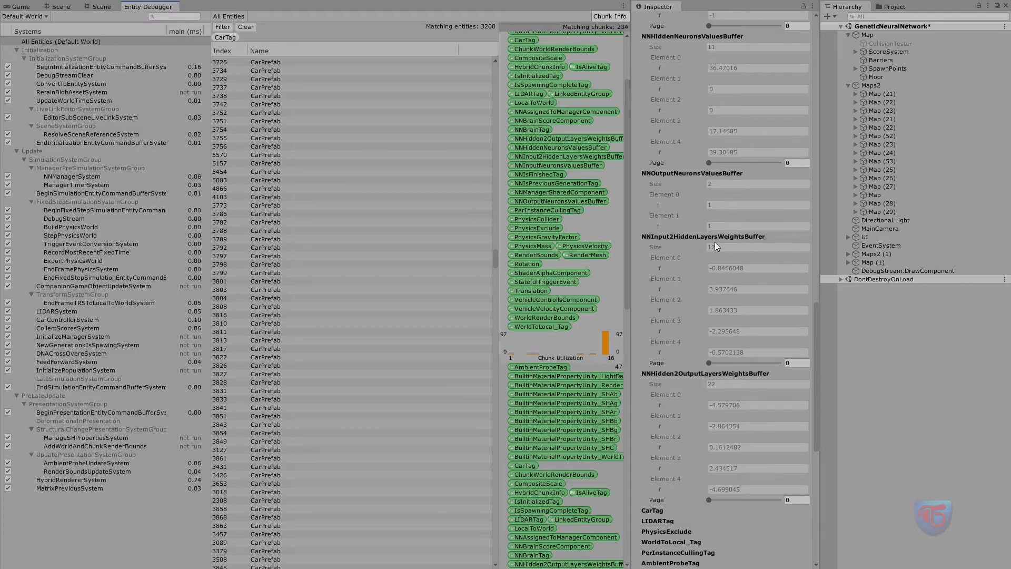
pyautogui.scroll(10, 786, 385)
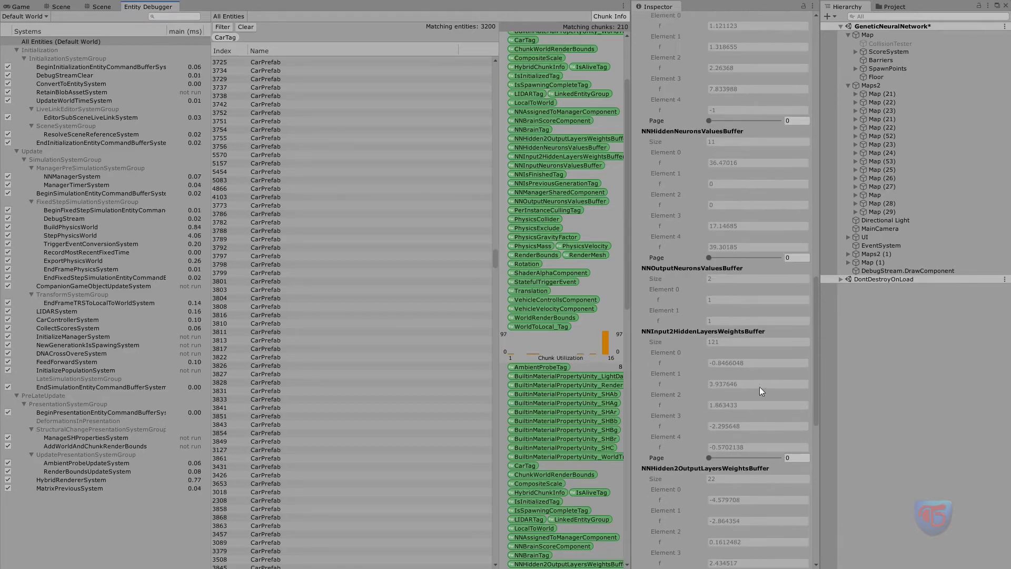
pyautogui.scroll(10, 716, 355)
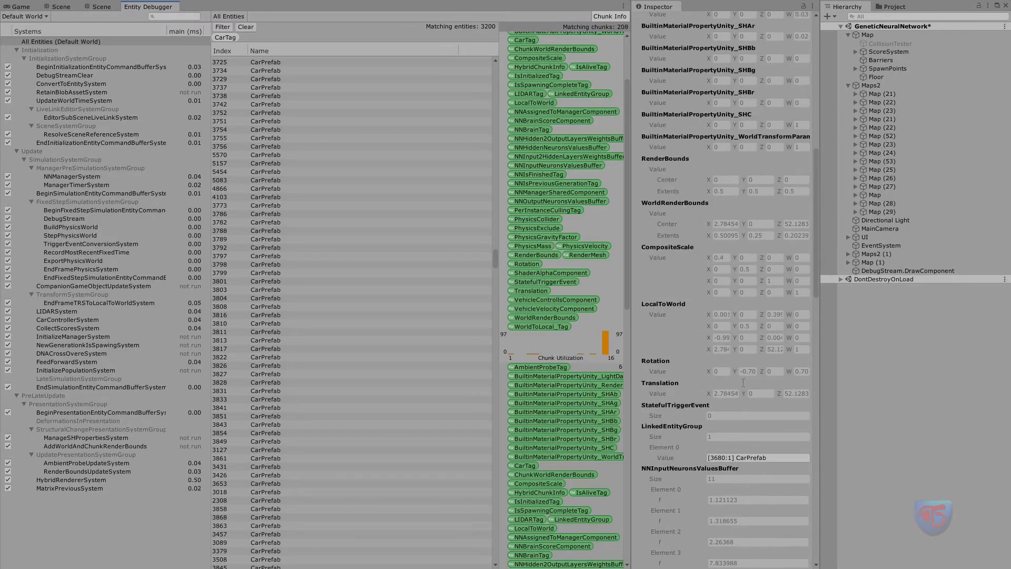
pyautogui.scroll(10, 734, 386)
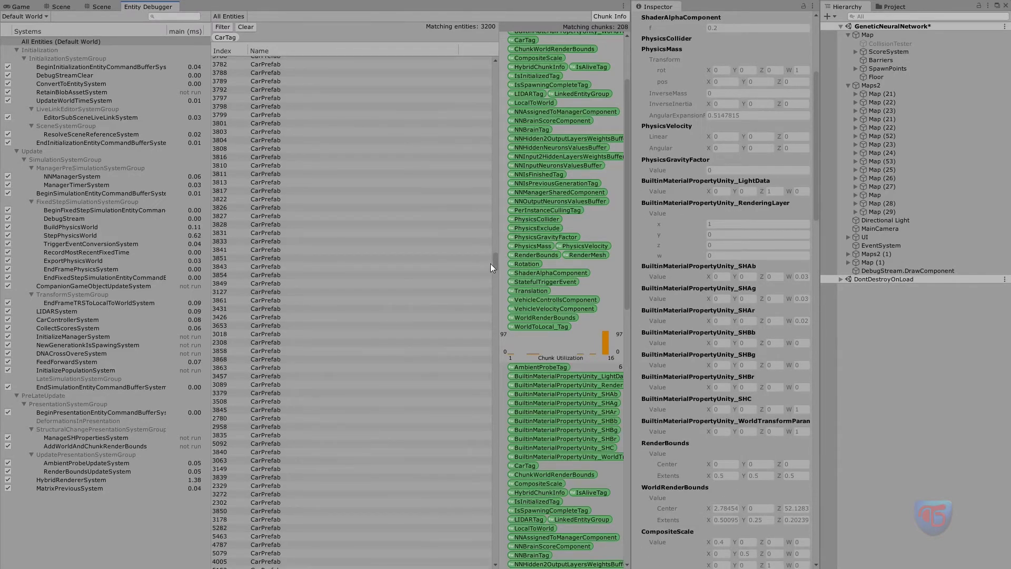
# Step: Select CarPrefab entities 5390 and 4477 in the entity list to view their data
pyautogui.scroll(-20, 688, 378)
pyautogui.scroll(-11, 706, 369)
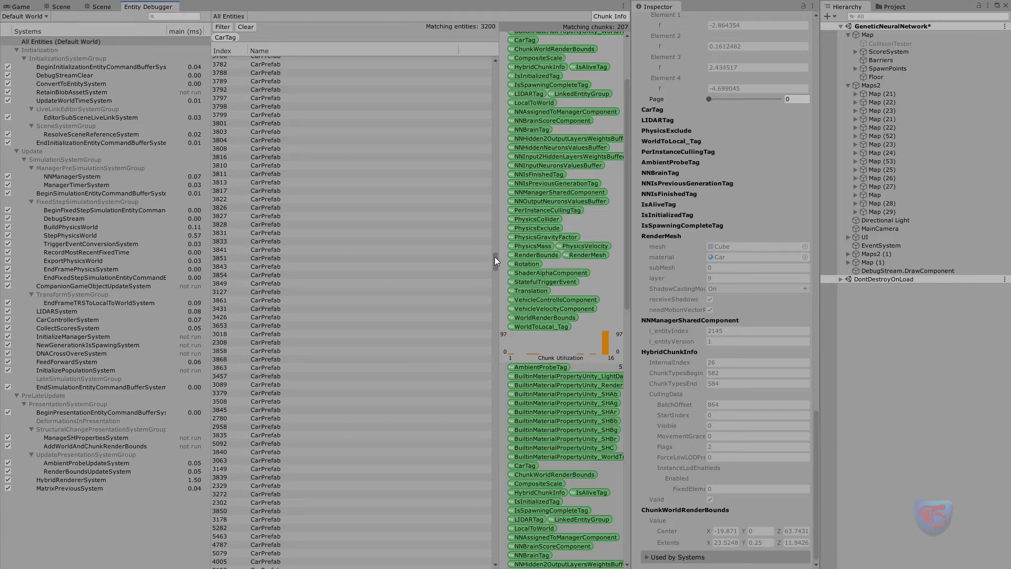
pyautogui.moveTo(494, 257); pyautogui.dragTo(496, 426)
pyautogui.click(350, 461)
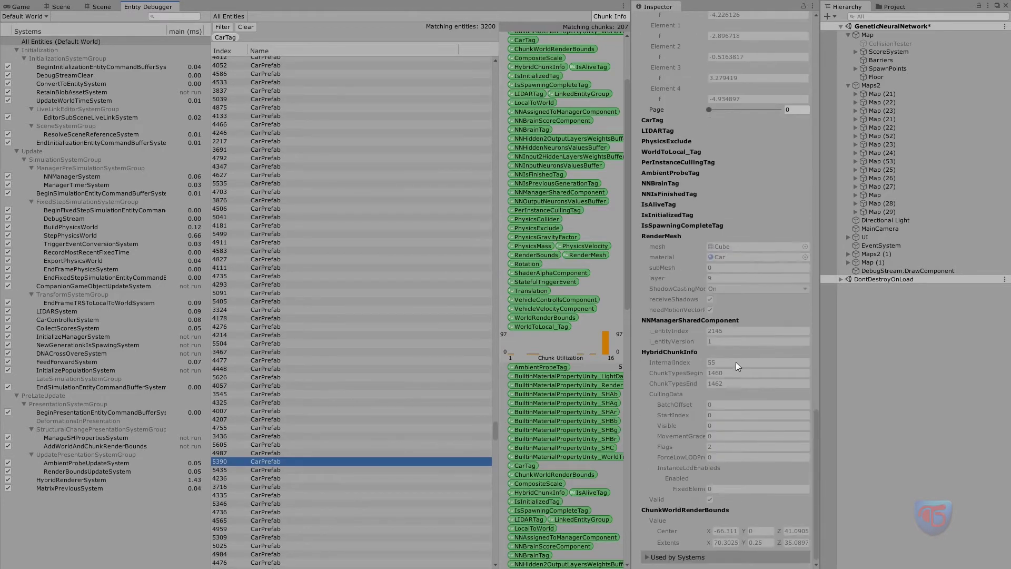
pyautogui.scroll(15, 735, 362)
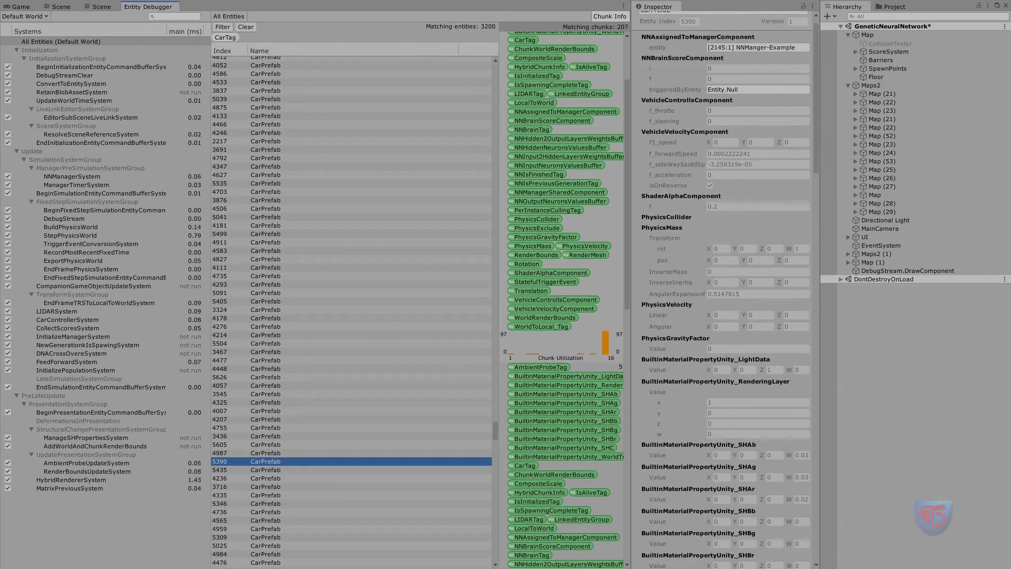
pyautogui.click(346, 361)
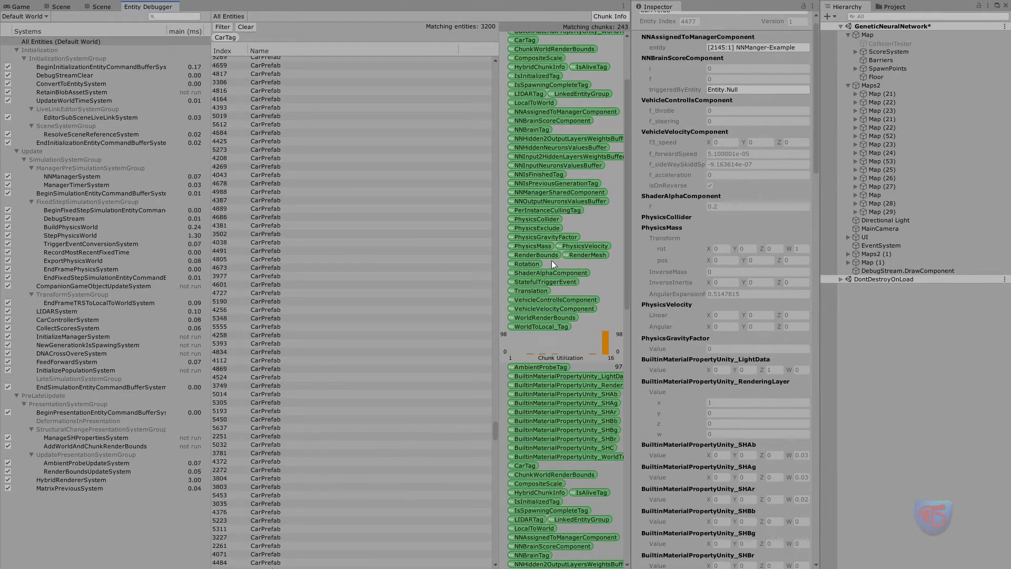
# Step: Select car entity 4125 and show its data down to the Cube/Car RenderMesh and chunk info
pyautogui.click(323, 285)
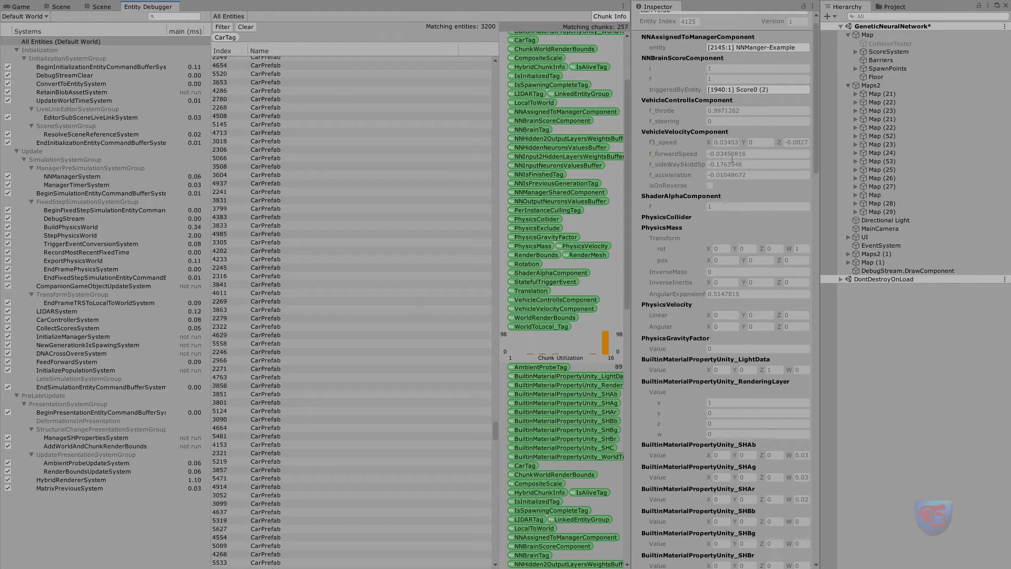
pyautogui.scroll(-20, 768, 320)
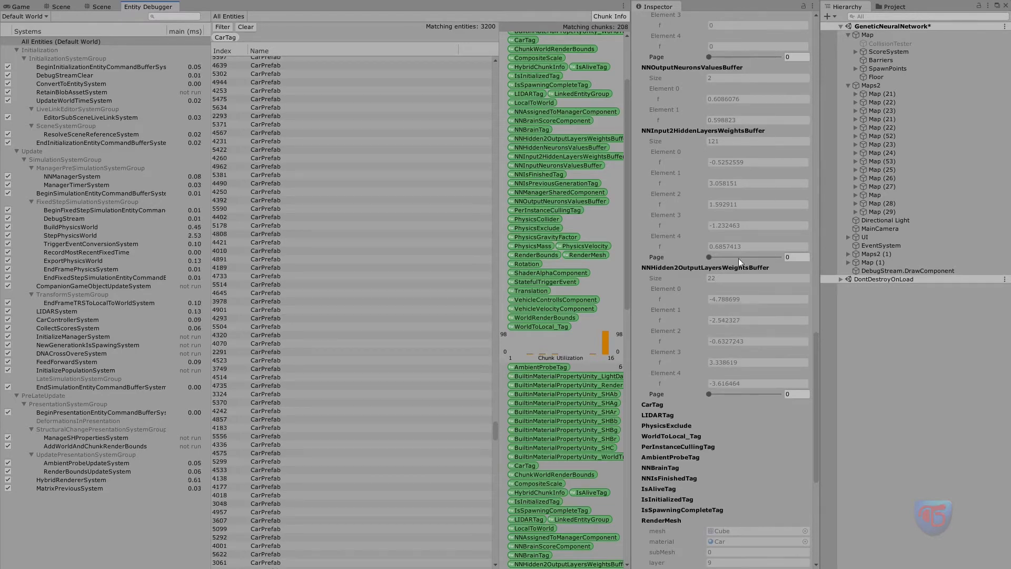
pyautogui.scroll(-3, 750, 270)
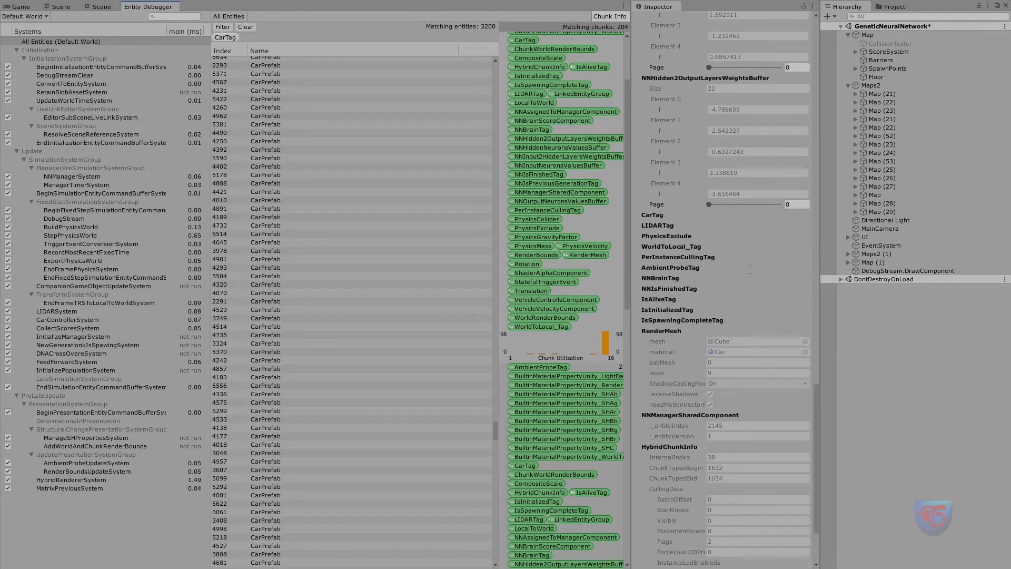
pyautogui.scroll(-2, 758, 296)
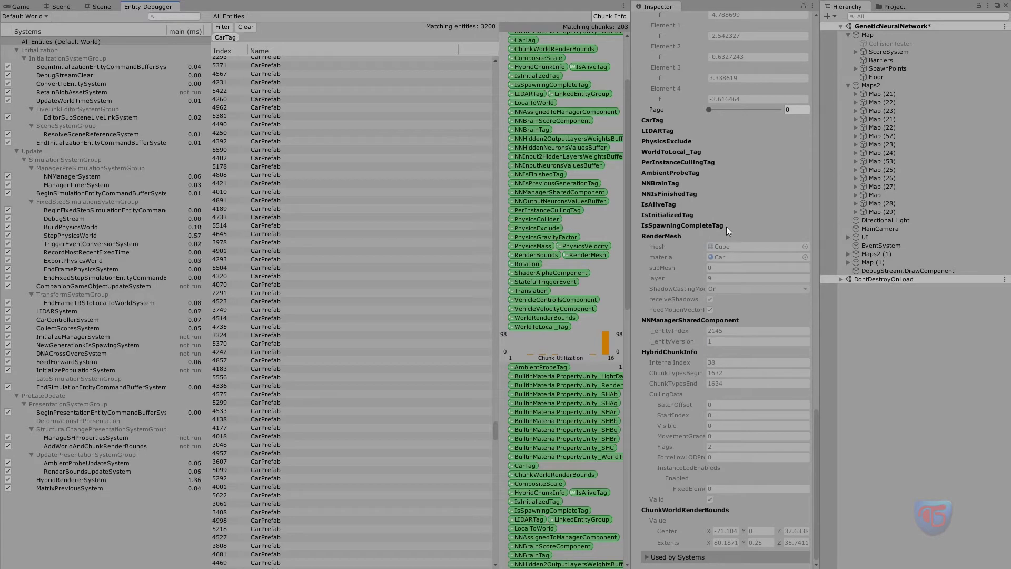
# Step: Go from the Game view to a zoomed-out Scene view of the maze copies
pyautogui.click(22, 6)
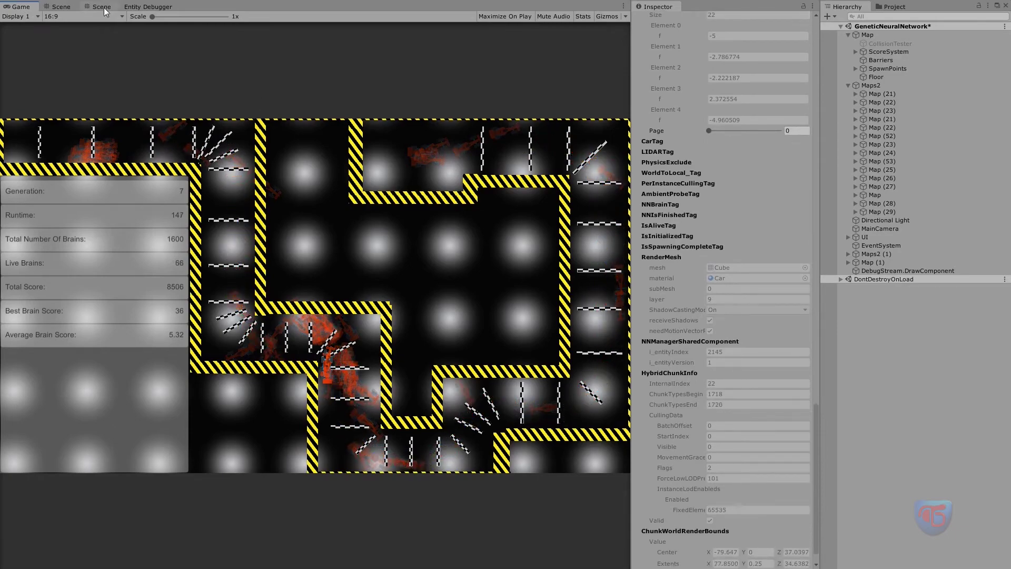
pyautogui.click(61, 6)
pyautogui.scroll(-5, 259, 293)
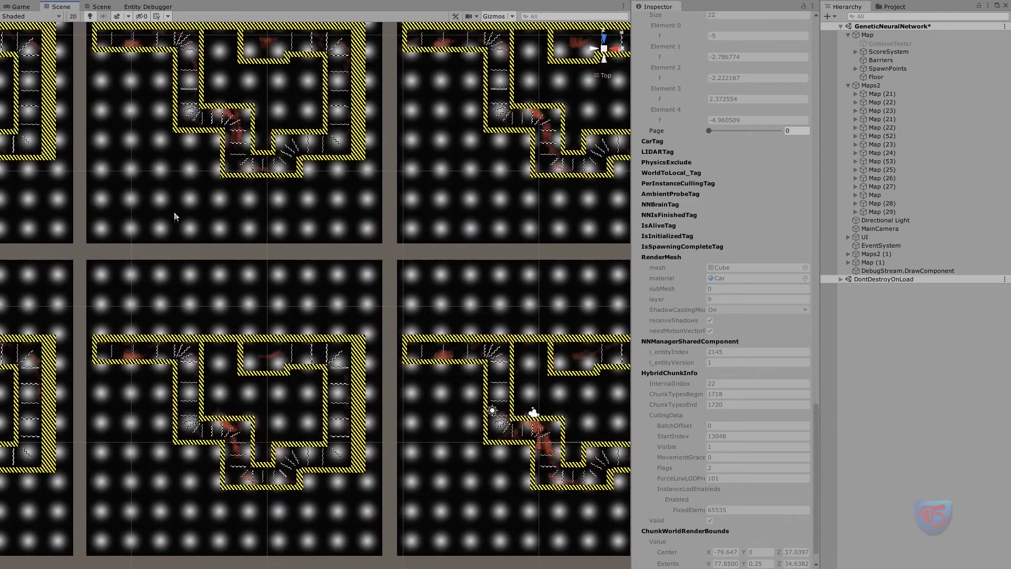
# Step: Zoom and pan the Scene view to bring the next maze copy into view
pyautogui.scroll(5, 325, 275)
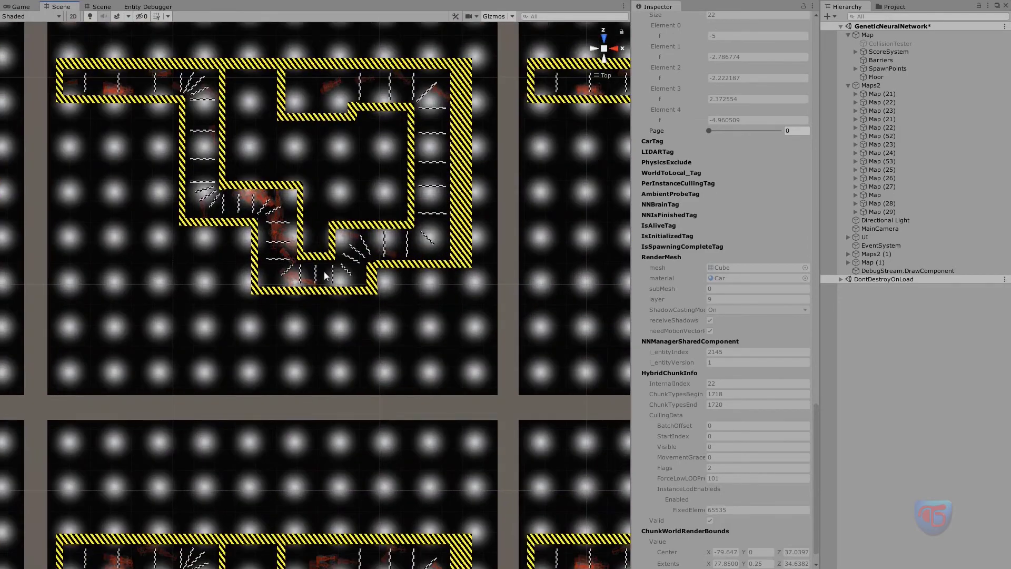
pyautogui.scroll(4, 326, 276)
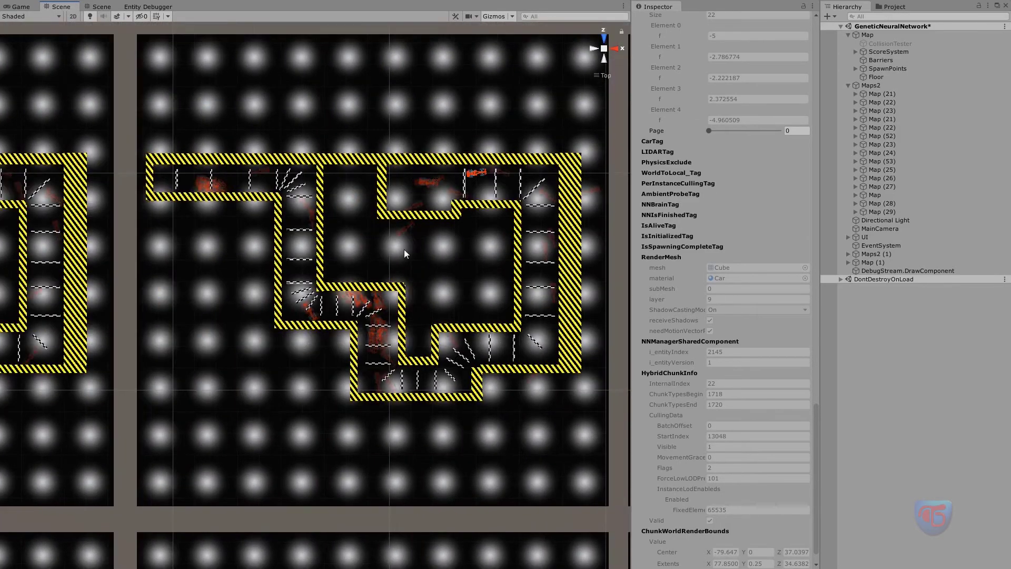
pyautogui.scroll(-3, 405, 254)
pyautogui.scroll(3, 318, 255)
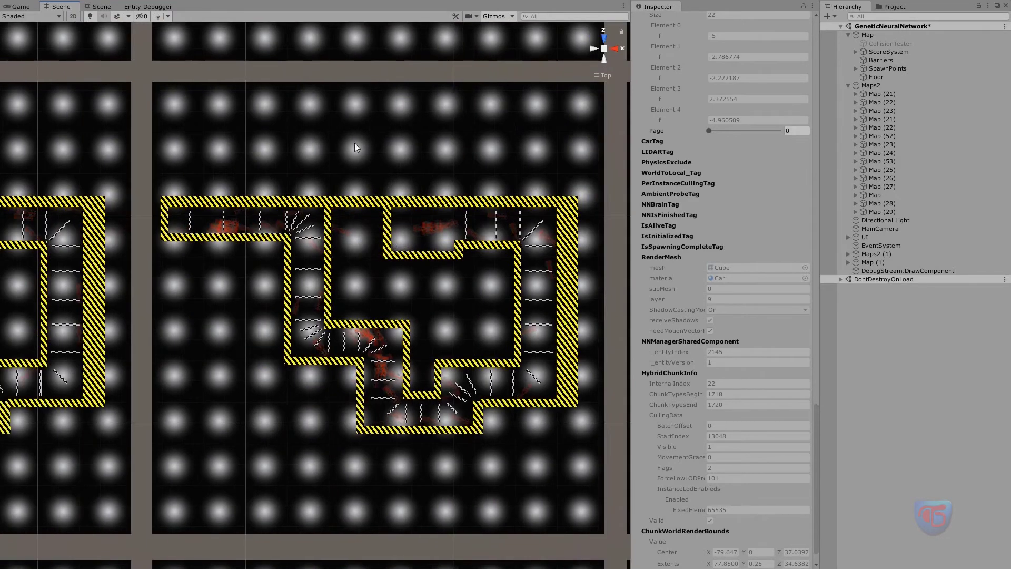
pyautogui.moveTo(355, 148); pyautogui.dragTo(198, 161, button='middle')
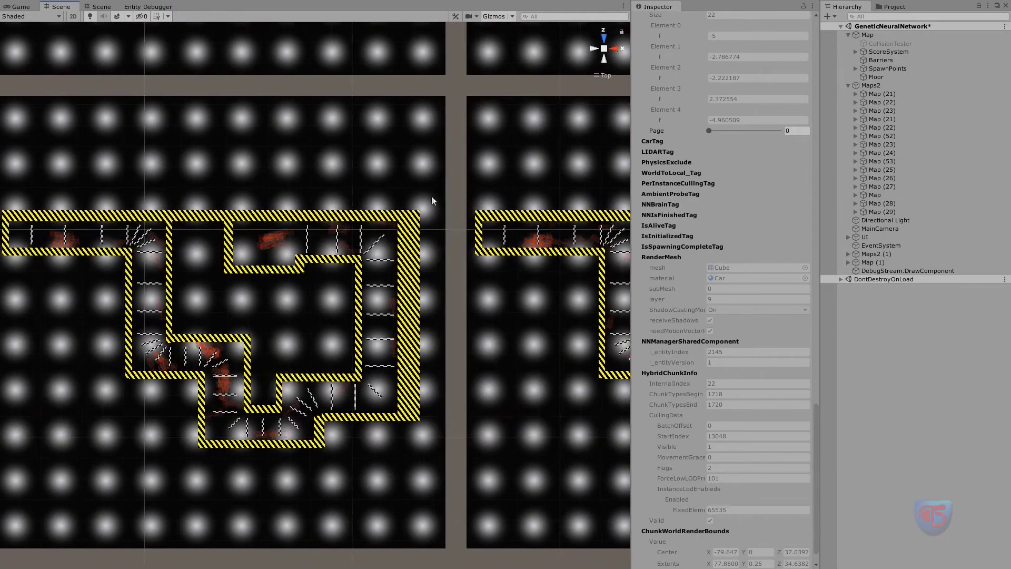
# Step: Glance at the Entity Debugger, pan across more map copies, then return to the Game view
pyautogui.click(135, 7)
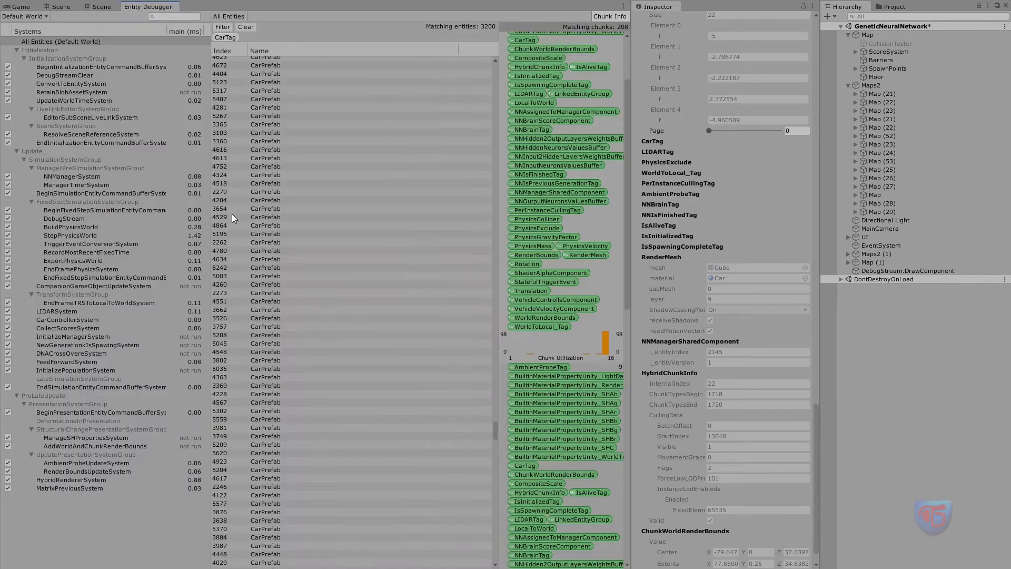
pyautogui.click(78, 7)
pyautogui.moveTo(279, 299); pyautogui.dragTo(379, 409, button='middle')
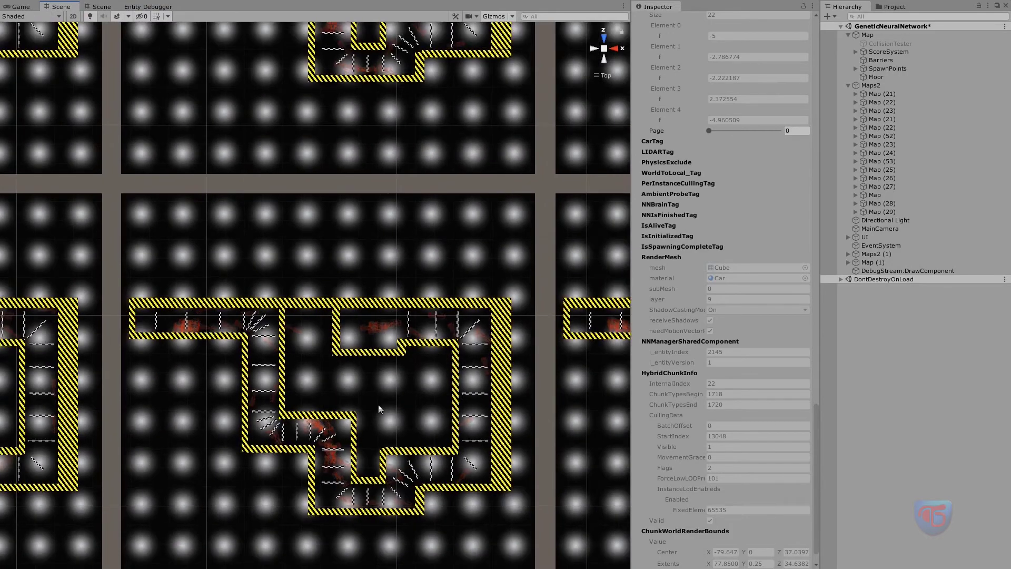
pyautogui.scroll(-2, 379, 409)
pyautogui.moveTo(321, 398); pyautogui.dragTo(368, 333, button='middle')
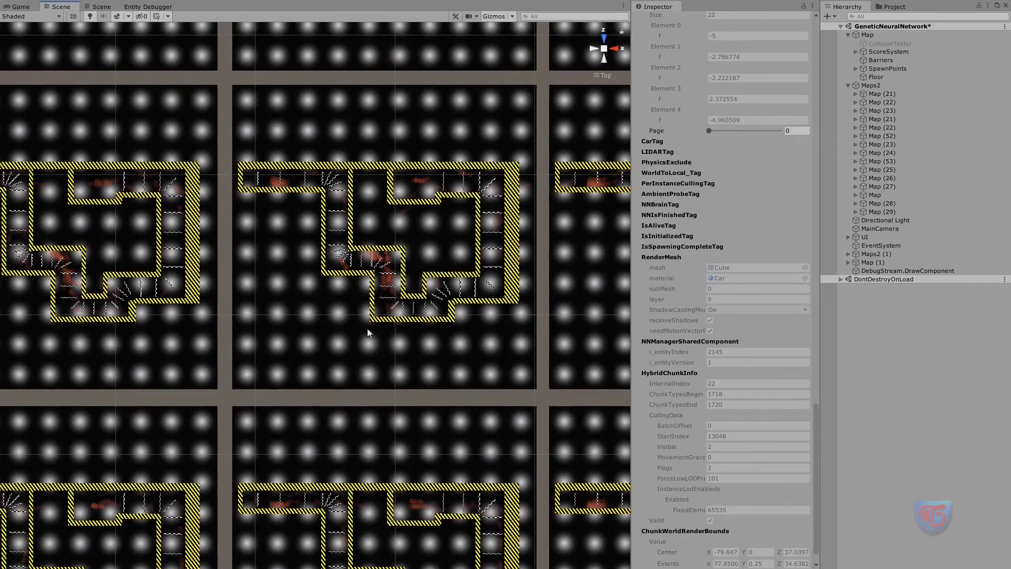
pyautogui.moveTo(287, 266); pyautogui.dragTo(172, 243, button='middle')
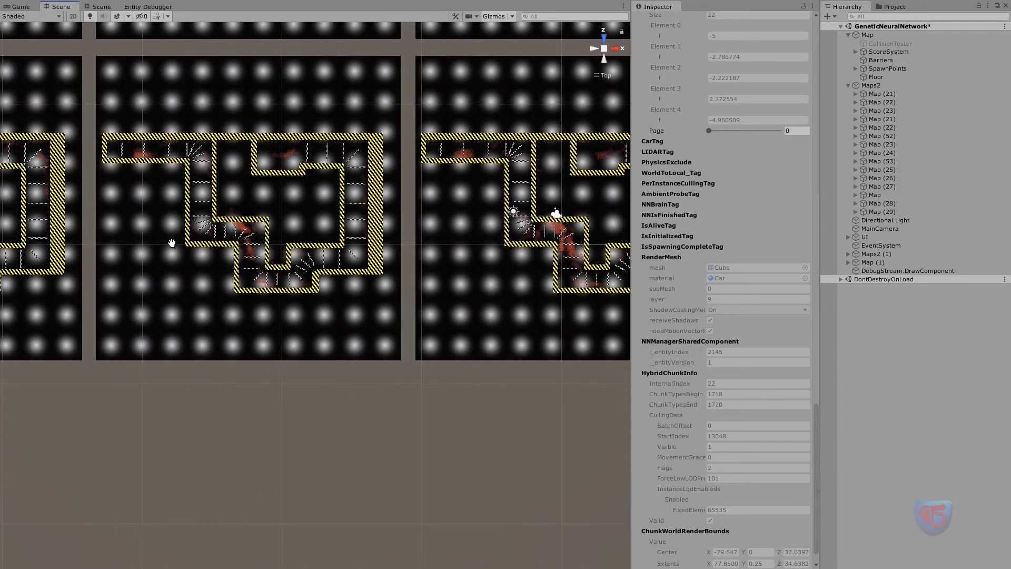
pyautogui.click(17, 6)
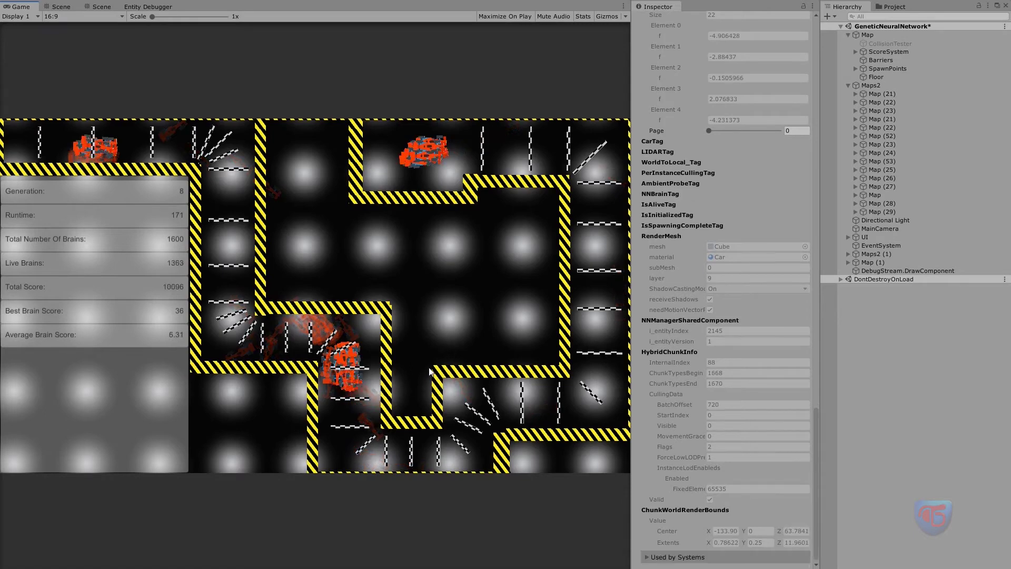
# Step: Scroll the Inspector up to the NN buffers as generation 8 drops to 21 live brains
pyautogui.scroll(10, 680, 260)
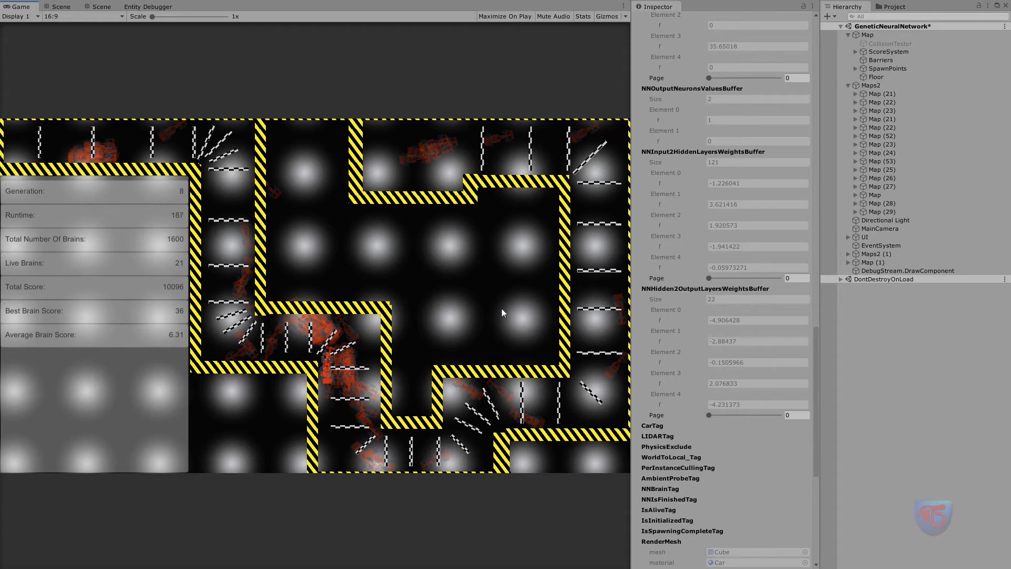
# Step: In the Project window, browse the NNExample and common DOTS Components folders, then collapse them
pyautogui.click(895, 6)
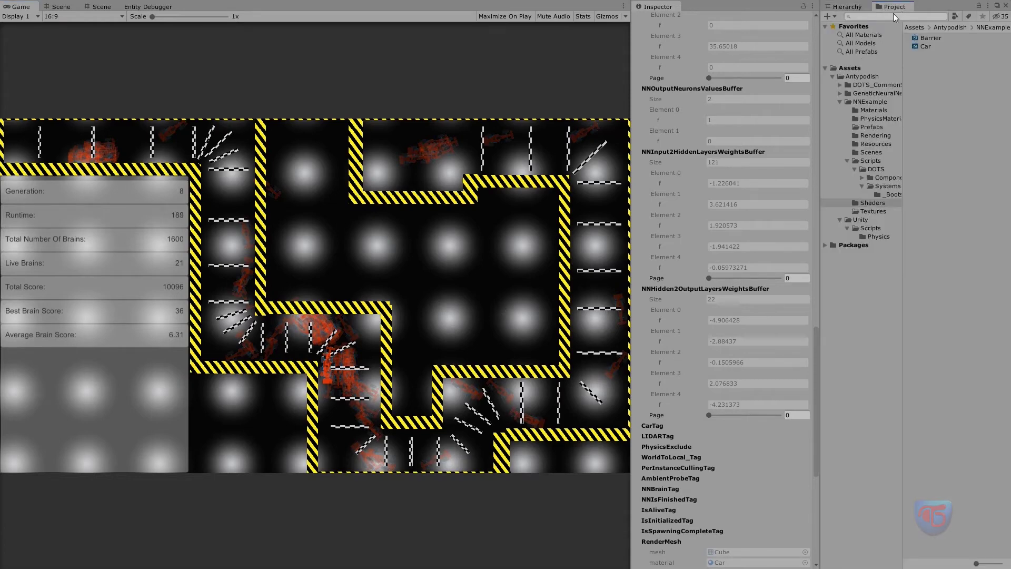
pyautogui.click(836, 102)
pyautogui.click(840, 102)
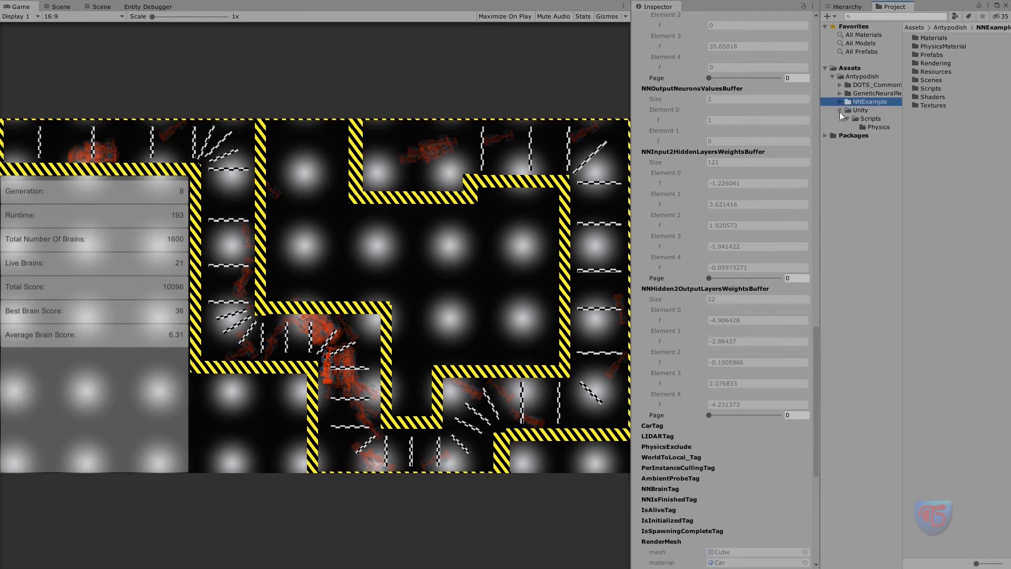
pyautogui.click(840, 110)
pyautogui.click(839, 85)
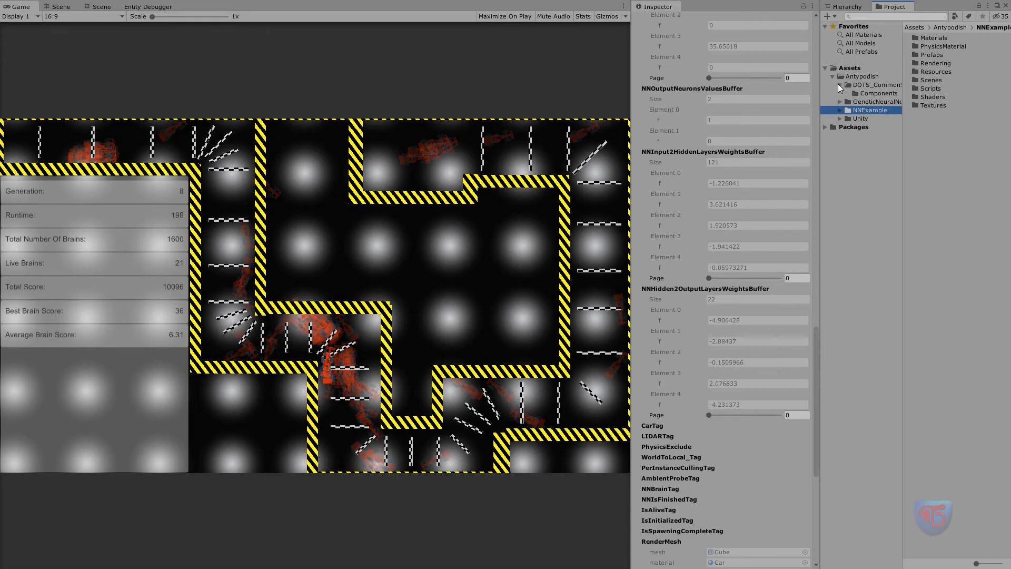
pyautogui.click(853, 94)
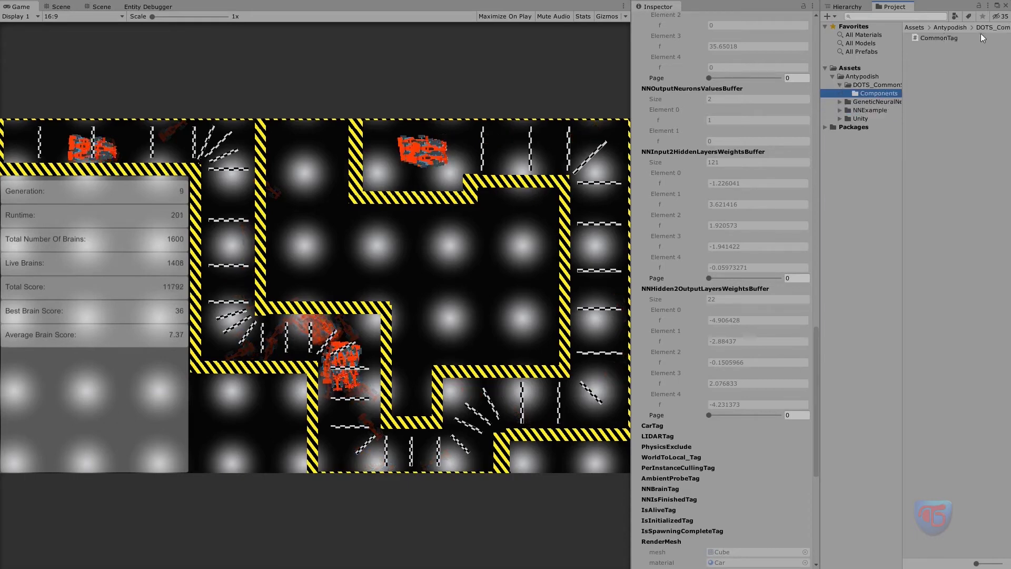
pyautogui.click(841, 85)
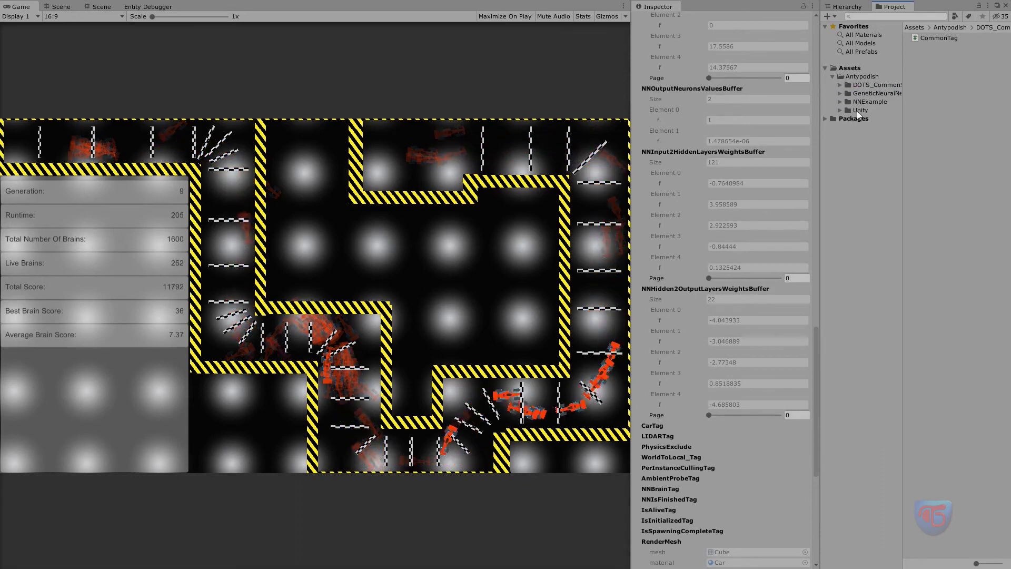
# Step: List the Unity/Scripts/Physics scripts and expand the NNExample and GeneticNeuralNetwork folders
pyautogui.doubleClick(859, 110)
pyautogui.click(848, 119)
pyautogui.click(868, 127)
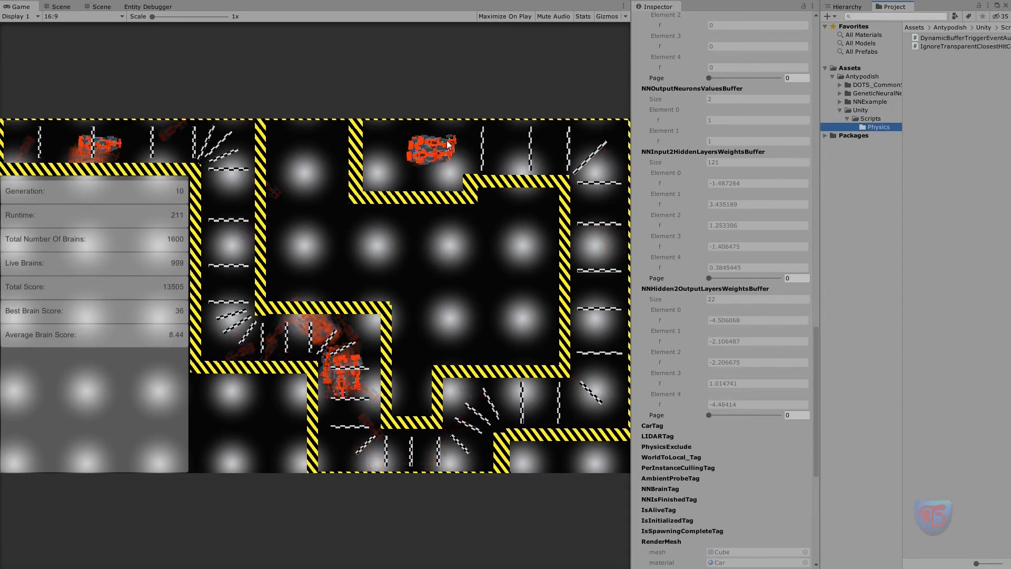
pyautogui.click(840, 101)
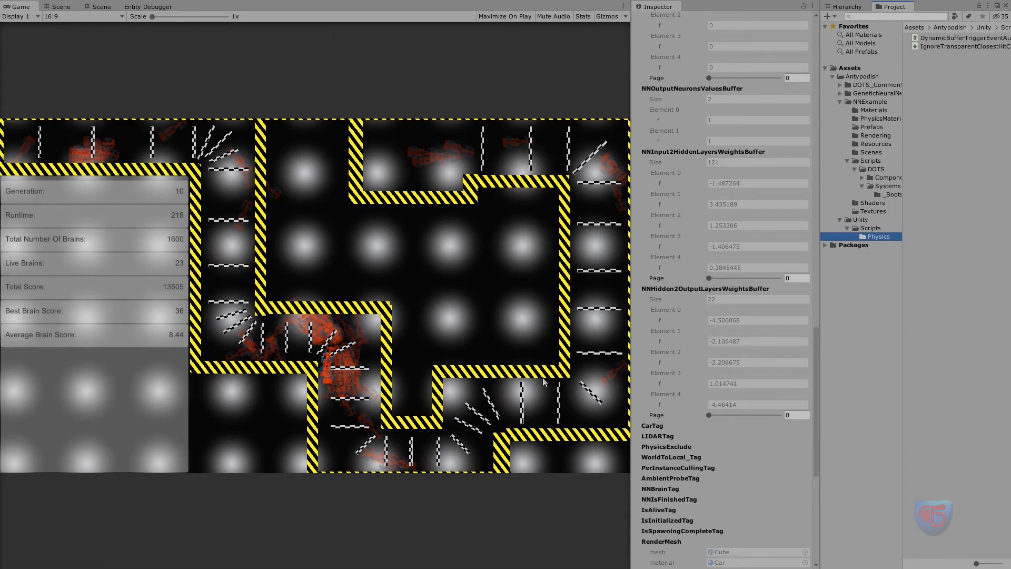
pyautogui.click(841, 94)
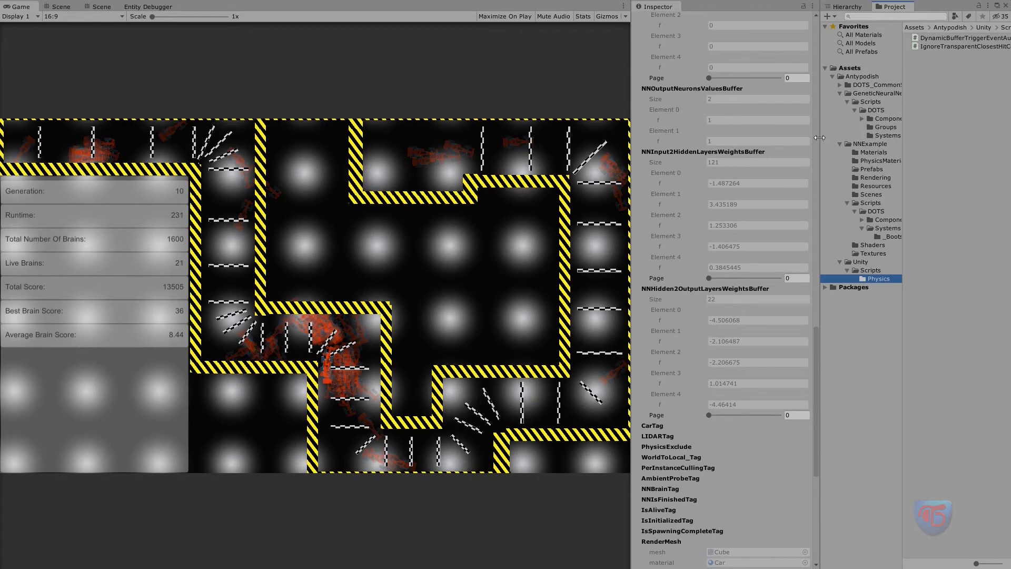
# Step: Widen the Project panel and folder tree, expand Components, and list the Systems scripts
pyautogui.moveTo(819, 137); pyautogui.dragTo(737, 138)
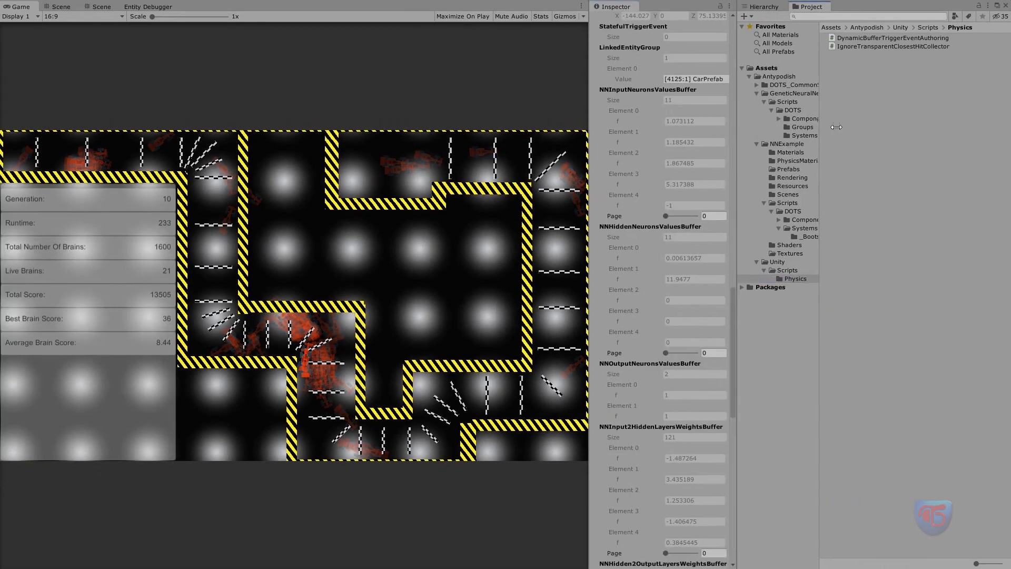
pyautogui.moveTo(837, 127); pyautogui.dragTo(887, 128)
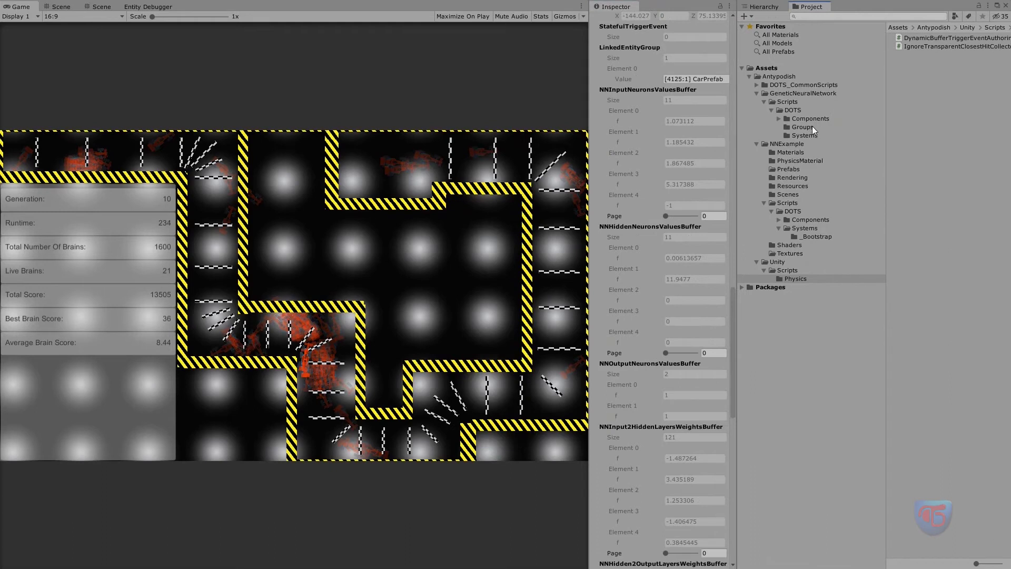
pyautogui.click(780, 119)
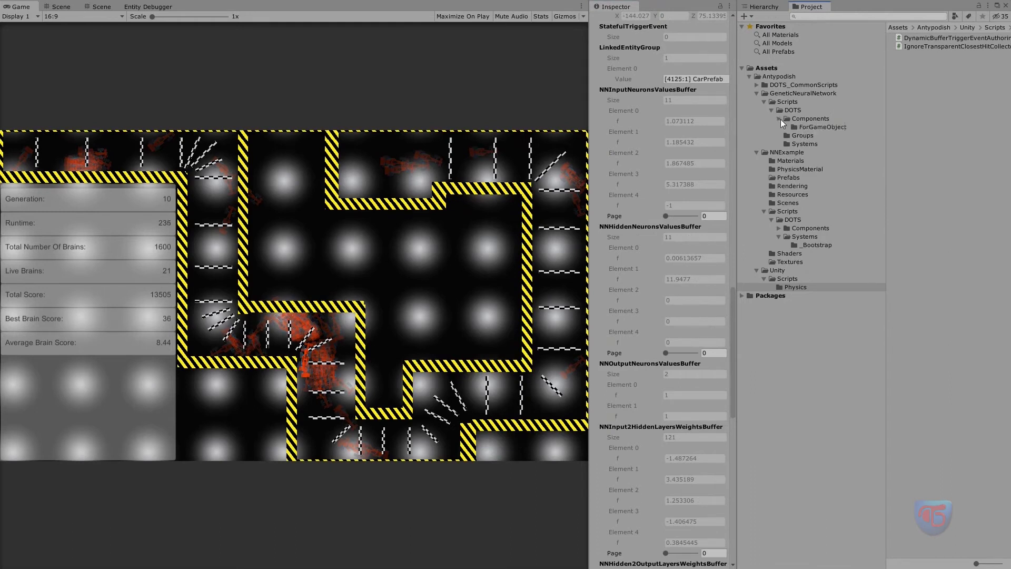
pyautogui.click(788, 145)
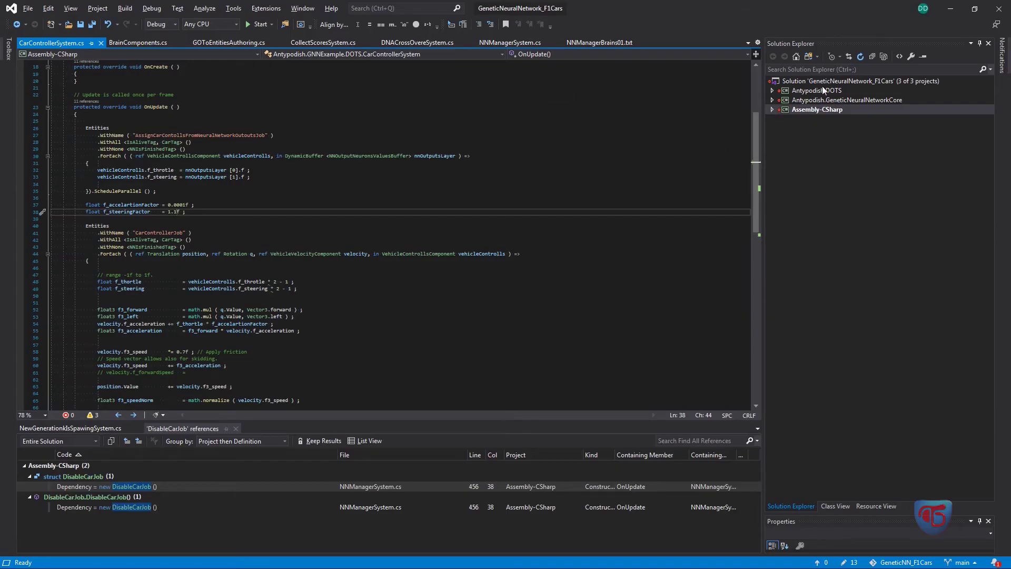
# Step: Peek into Antypodish.DOTS and GeneticNeuralNetworkCore, then expand Assembly-CSharp to its NNExample scripts
pyautogui.click(774, 90)
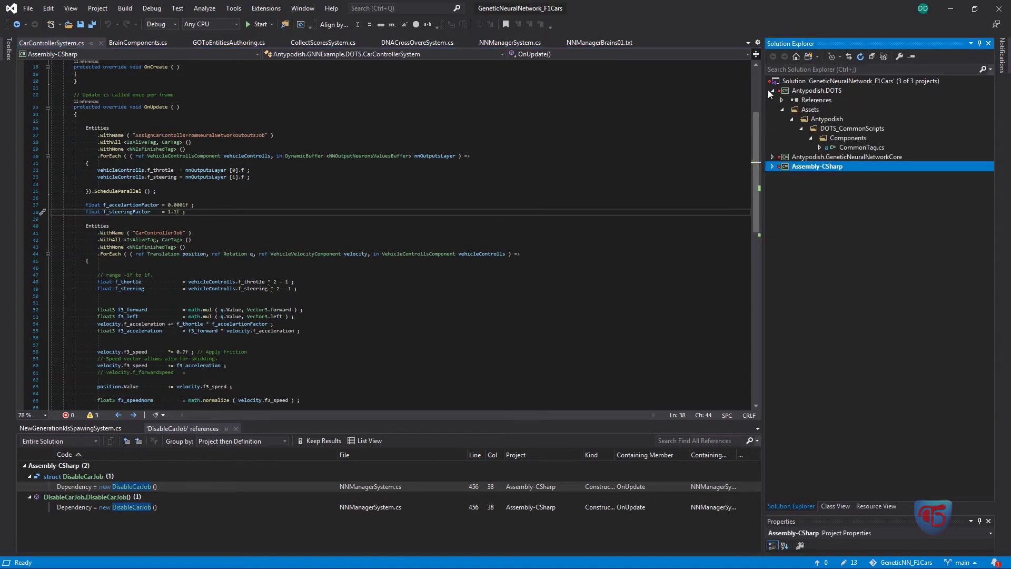
pyautogui.click(771, 91)
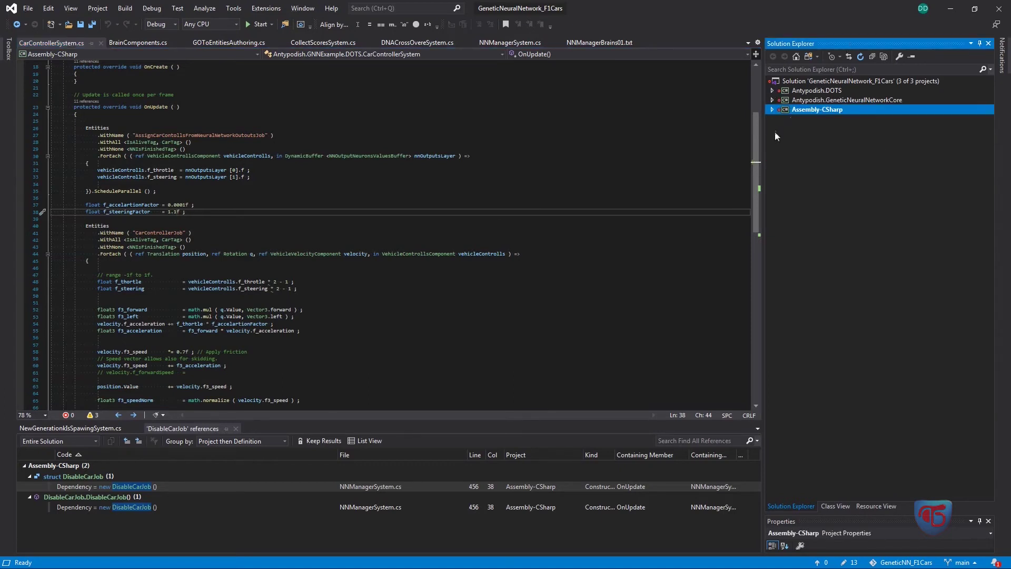
pyautogui.click(773, 100)
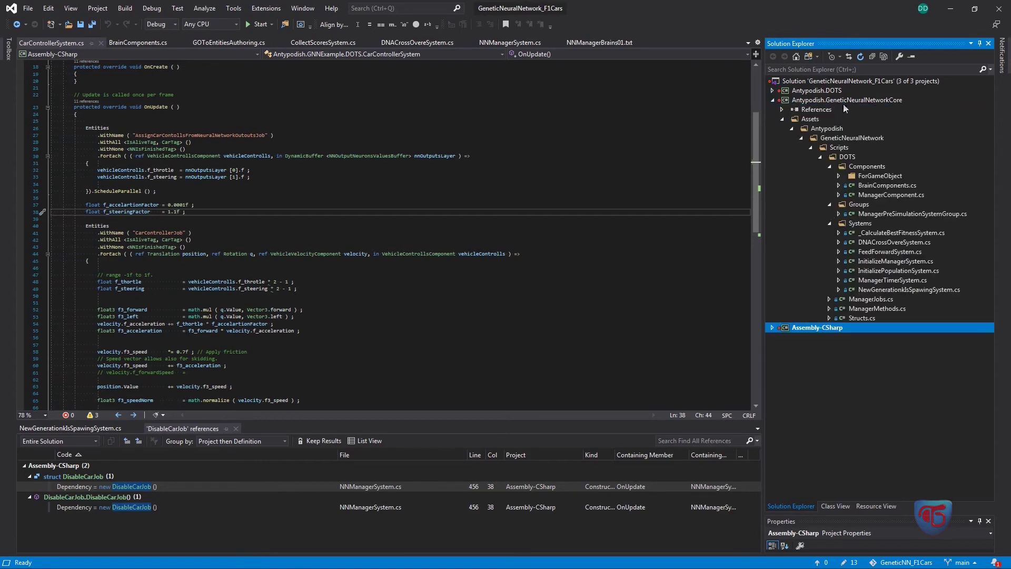
pyautogui.click(772, 100)
pyautogui.click(773, 109)
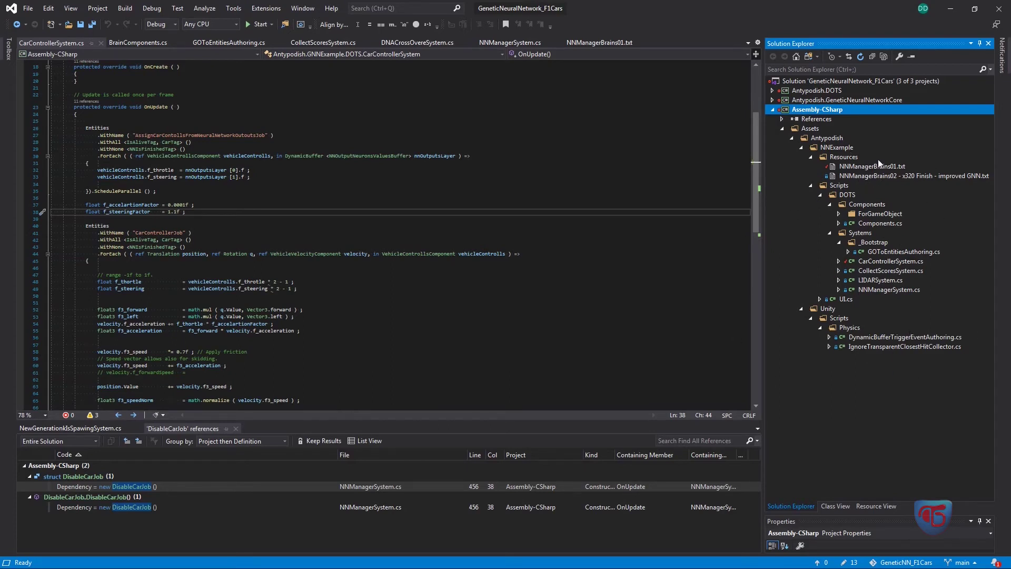
# Step: Open NNManagerSystem.cs to find DisableCarJob, then open and scroll through LIDARSystem.cs
pyautogui.doubleClick(879, 289)
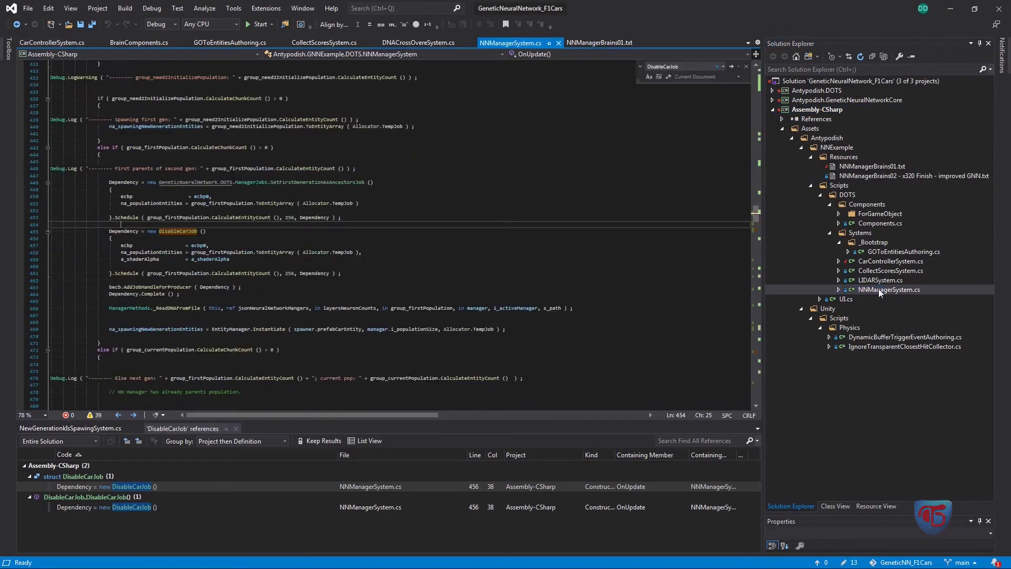
pyautogui.hotkey('ctrl', 'f')
pyautogui.moveTo(756, 203); pyautogui.dragTo(753, 229)
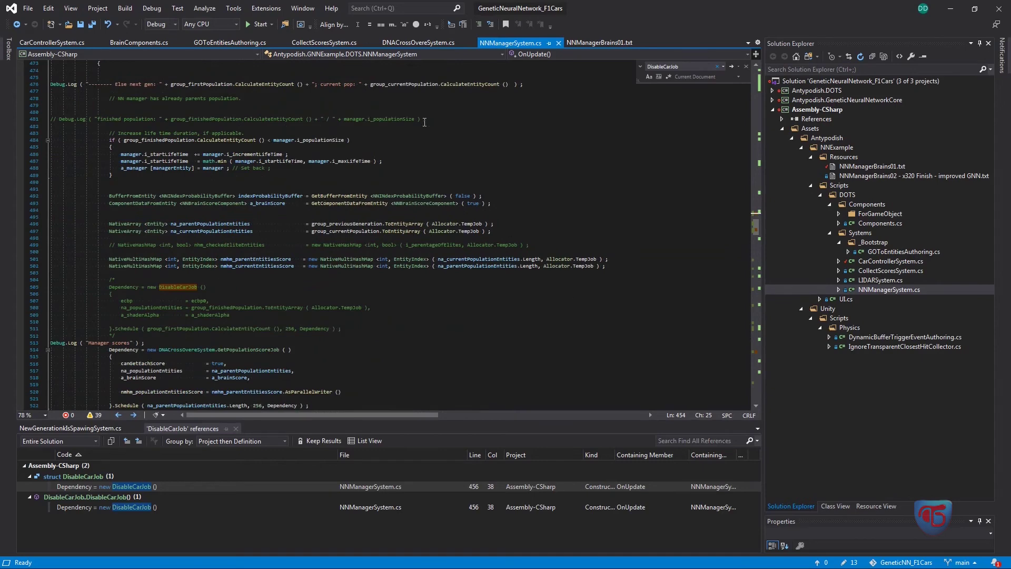
pyautogui.doubleClick(877, 280)
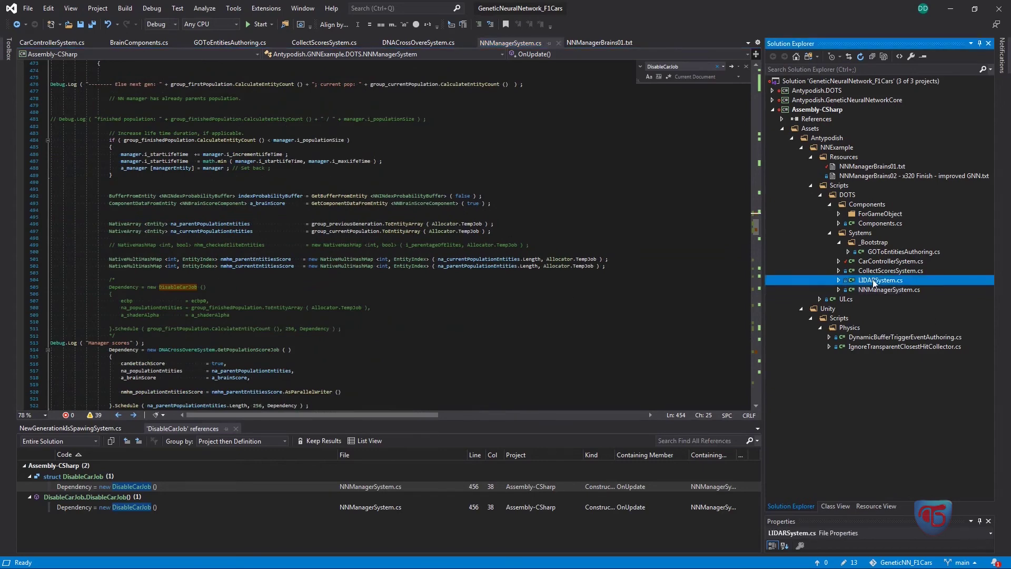
pyautogui.scroll(-7, 444, 254)
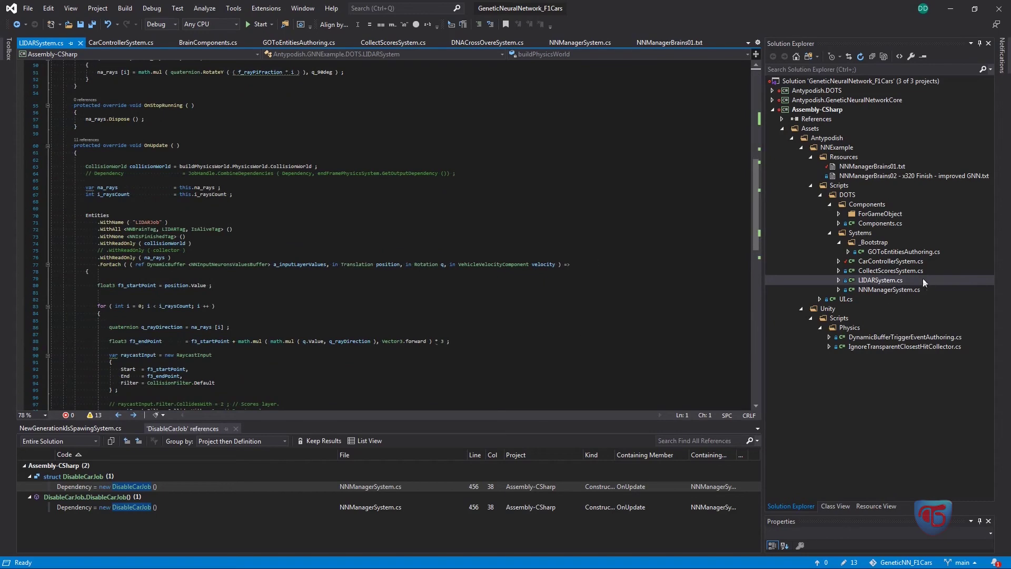
# Step: Open CollectScoresSystem.cs and select f_brainScore on line 91
pyautogui.doubleClick(906, 270)
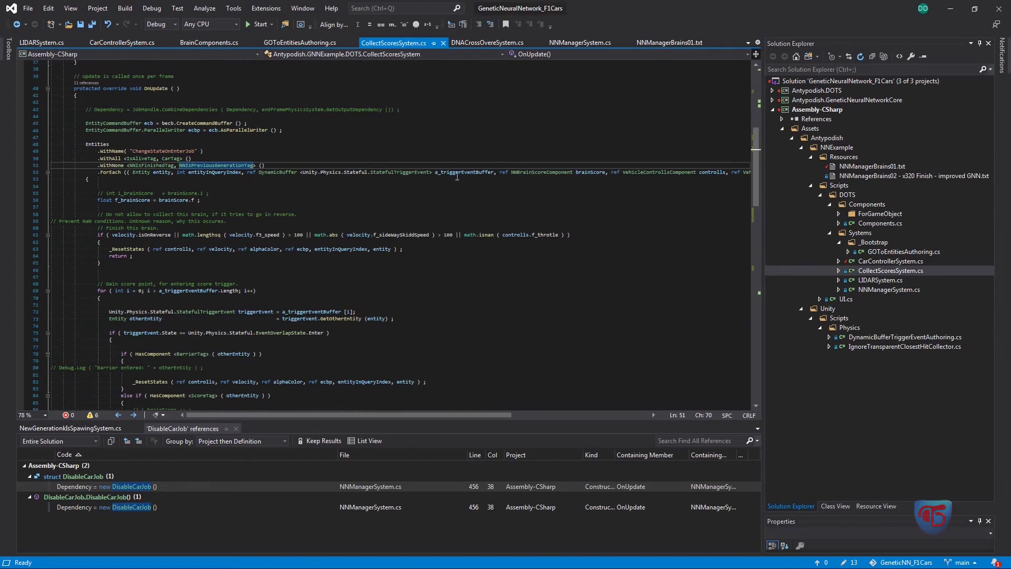
pyautogui.moveTo(466, 174)
pyautogui.scroll(-5, 324, 215)
pyautogui.scroll(-3, 255, 305)
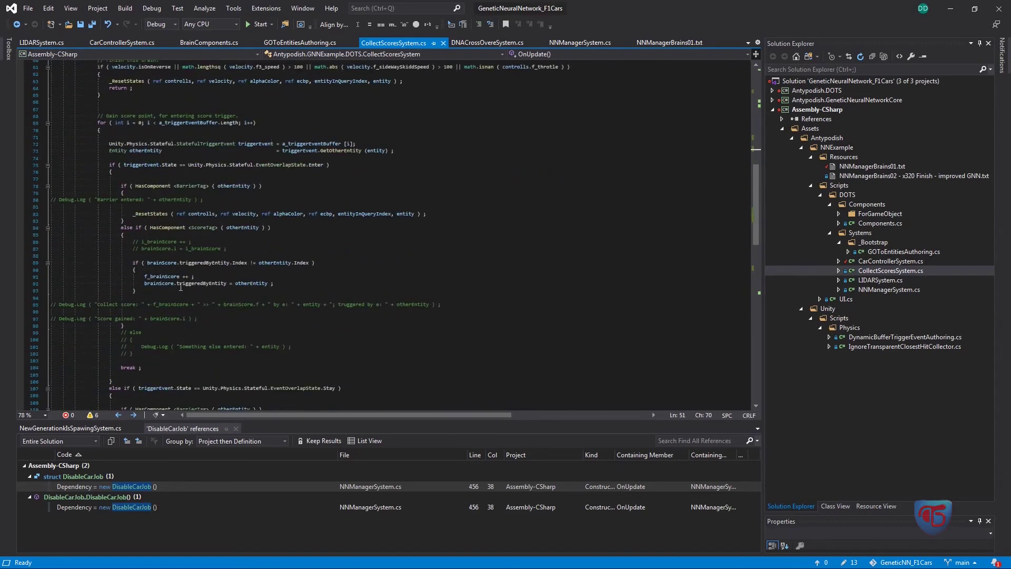
pyautogui.doubleClick(162, 276)
# Step: Open CarControllerSystem.cs and highlight the f_steeringFactor (1.1f) steering code
pyautogui.doubleClick(890, 261)
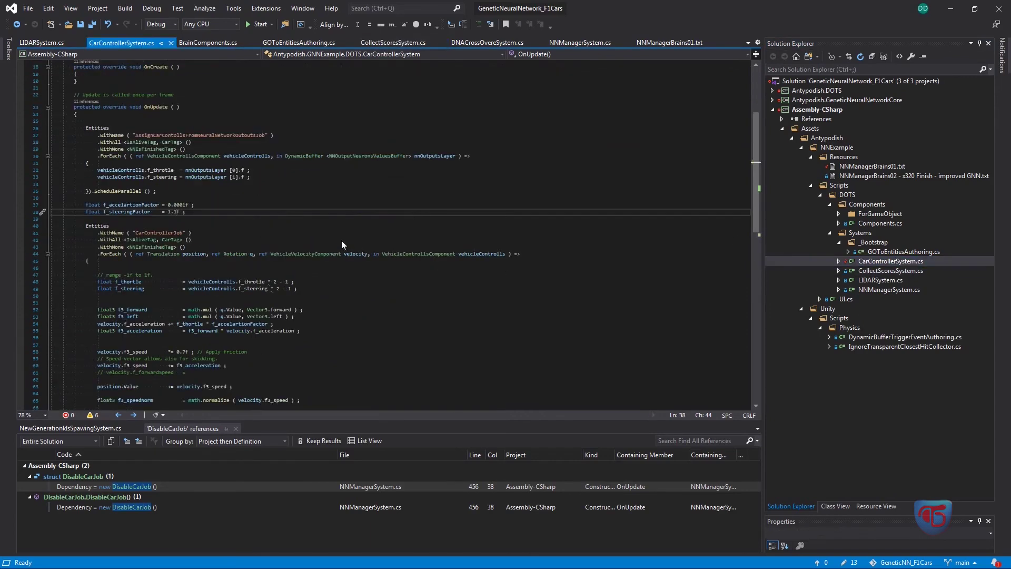
pyautogui.hotkey('ctrl', 'w')
pyautogui.hotkey('ctrl', 'Left')
pyautogui.hotkey('ctrl', 'Left')
pyautogui.hotkey('ctrl', 'Left')
pyautogui.hotkey('ctrl', 'w')
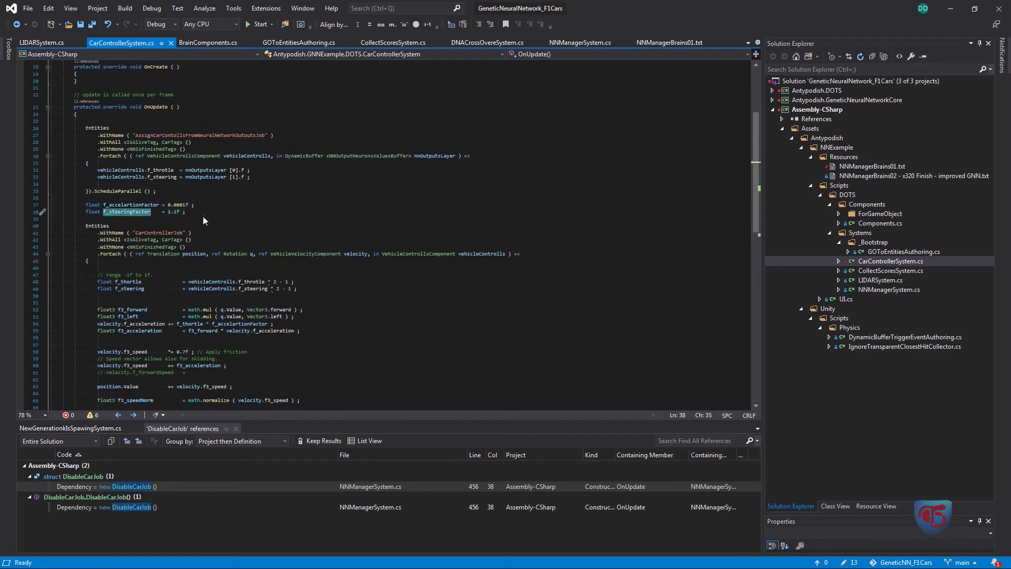
pyautogui.scroll(-7, 316, 248)
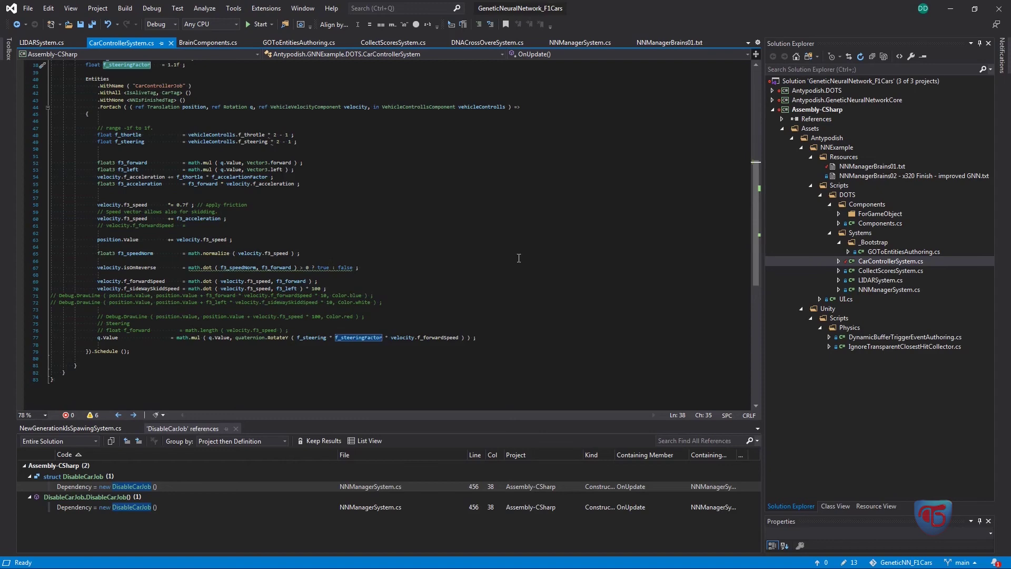
# Step: Review GOToEntitiesAuthoring.cs, highlighting spawnerData on line 64, then open NNManagerBrains01.txt
pyautogui.click(882, 253)
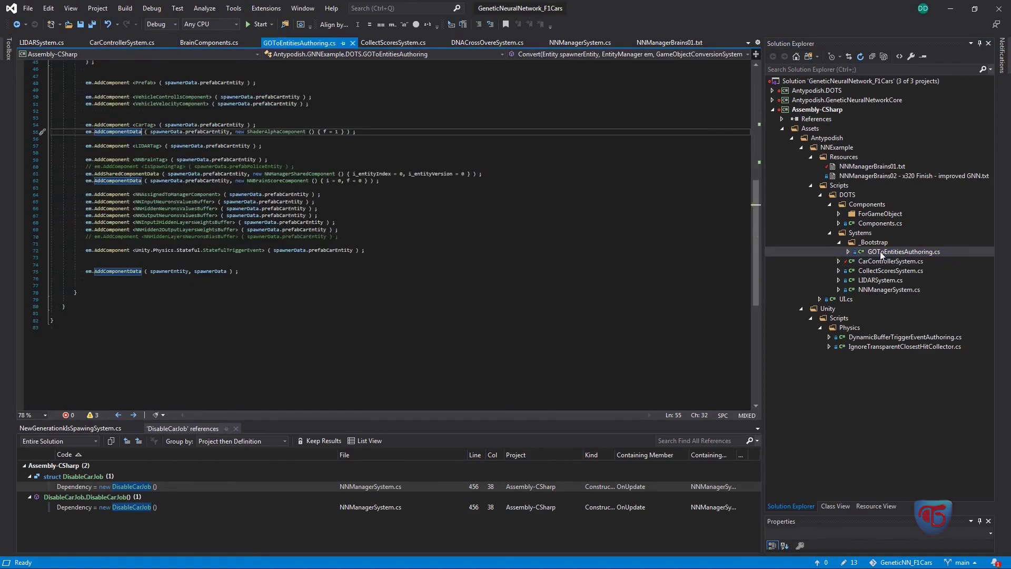
pyautogui.scroll(5, 377, 248)
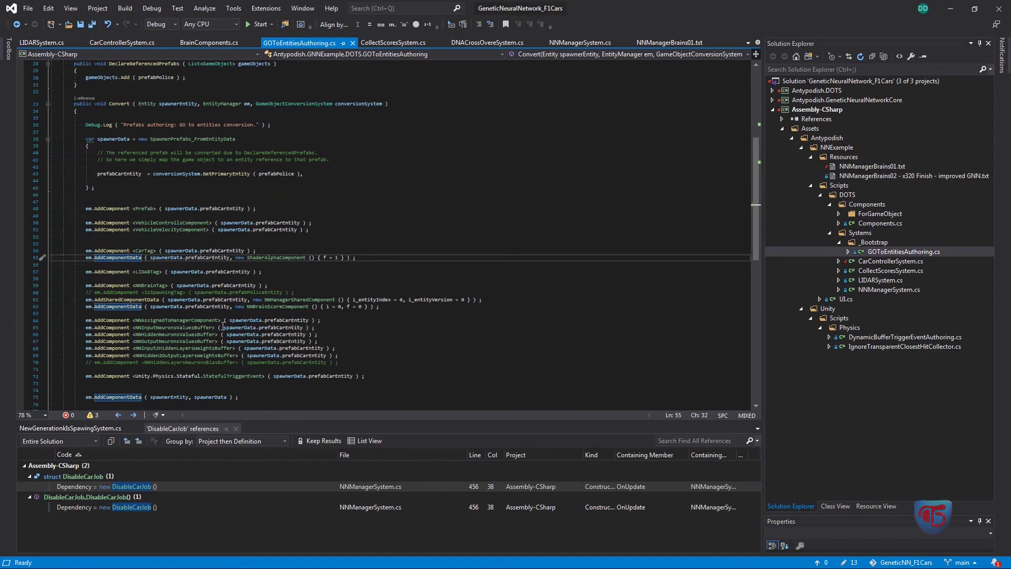
pyautogui.click(249, 320)
pyautogui.doubleClick(248, 320)
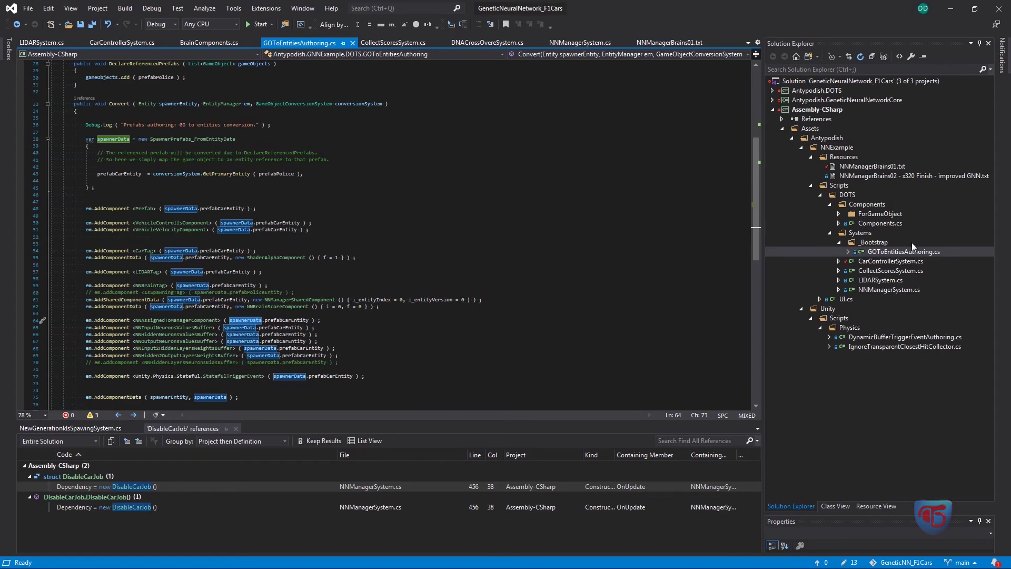
pyautogui.doubleClick(880, 168)
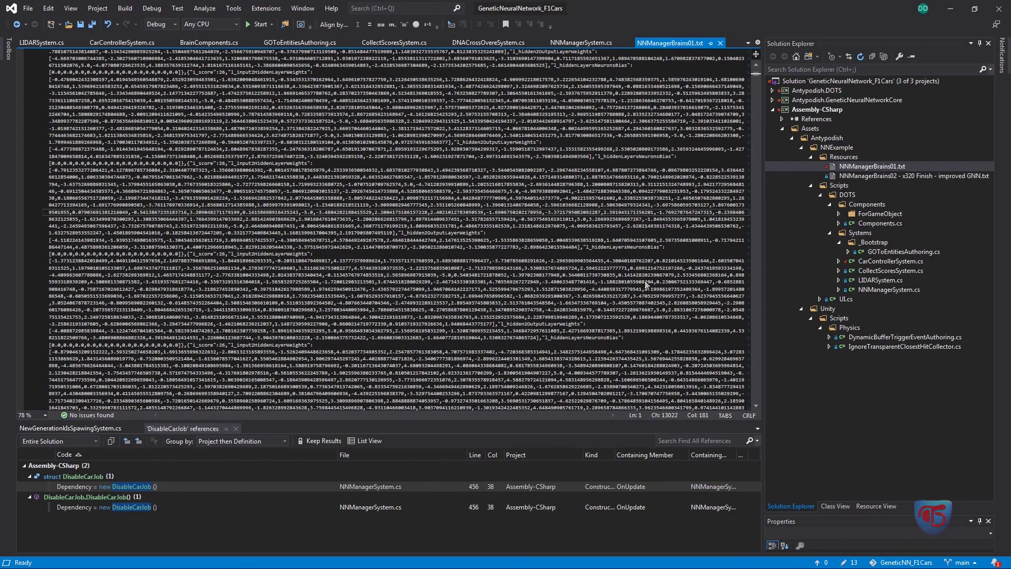
# Step: Scroll down NNManagerBrains01.txt to later saved brain entries with scores, weights and biases
pyautogui.scroll(-5, 575, 281)
pyautogui.click(576, 271)
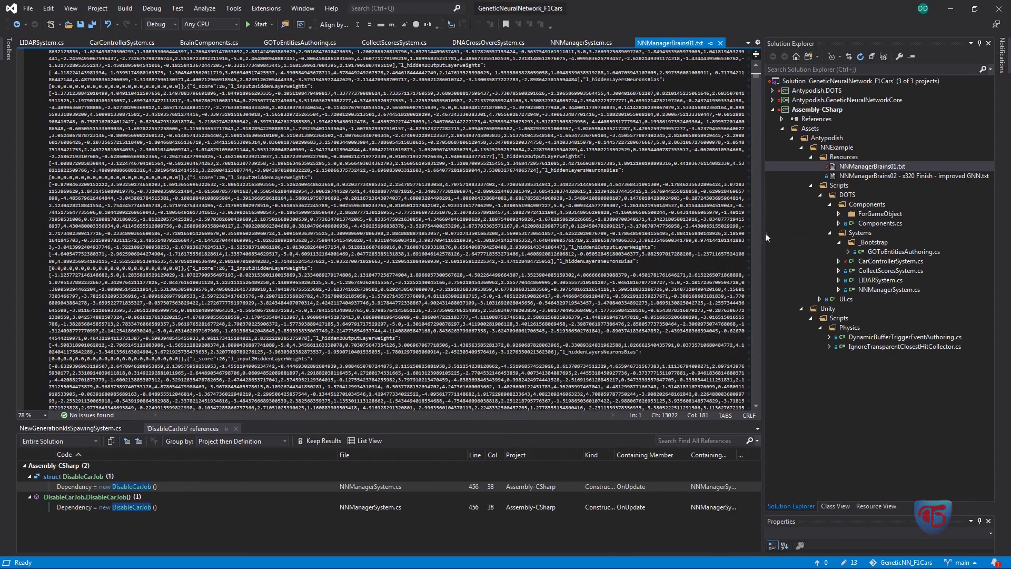